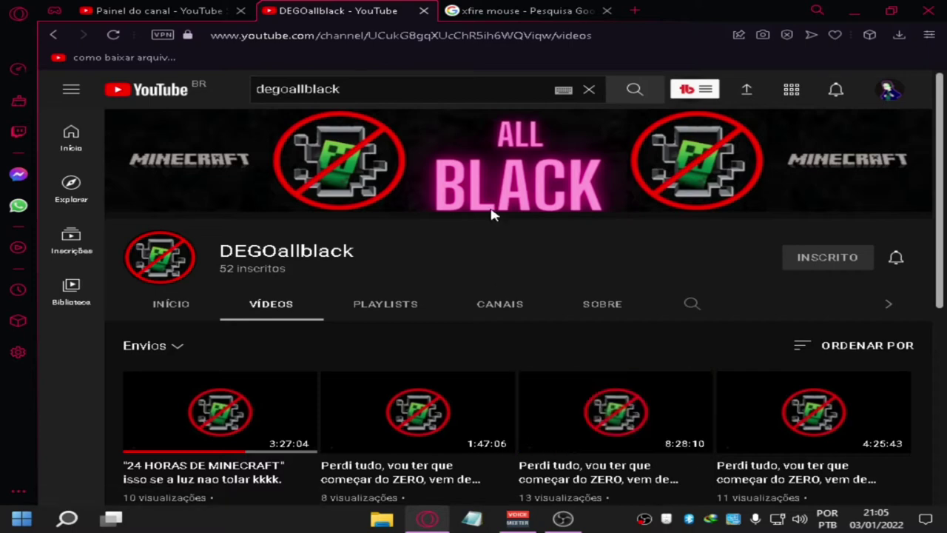
# View image results for the xfire mouse search and enlarge the red and black Mouse Gamer Spider picture
pyautogui.click(570, 11)
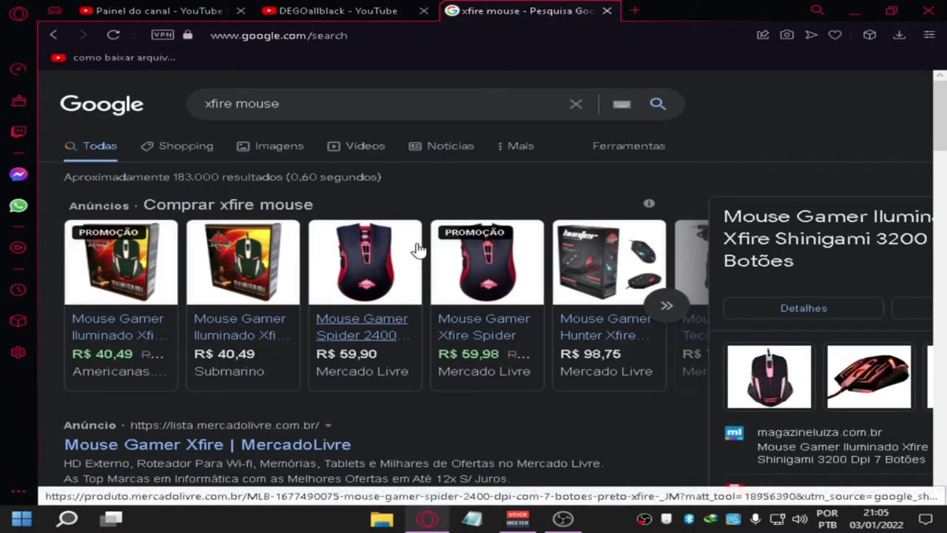
pyautogui.click(271, 148)
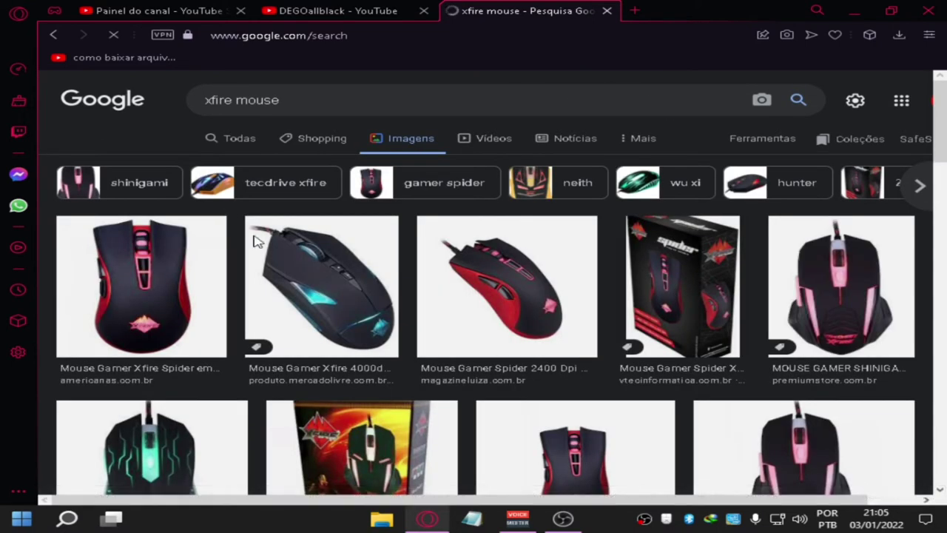
pyautogui.click(532, 302)
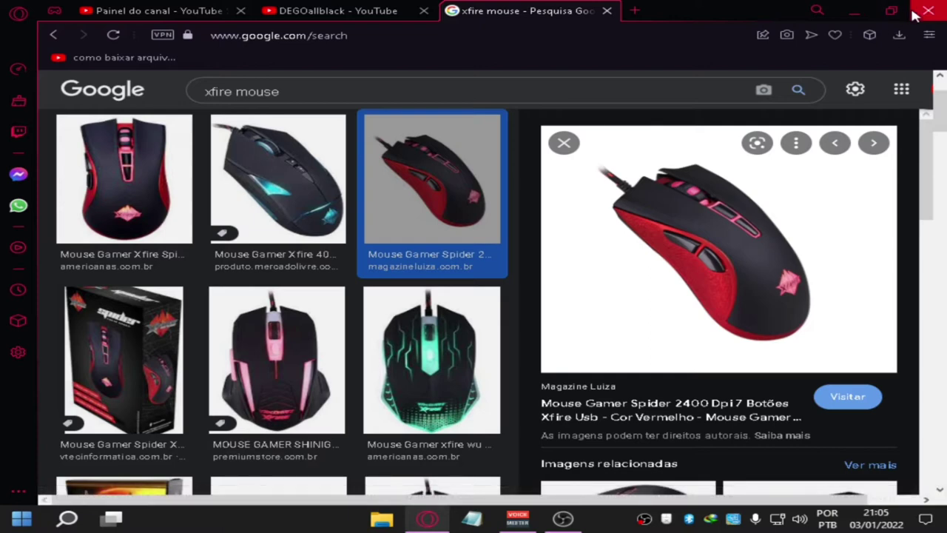
# Return to the DEGOallblack channel's videos page, look over it, and exit Opera
pyautogui.click(333, 10)
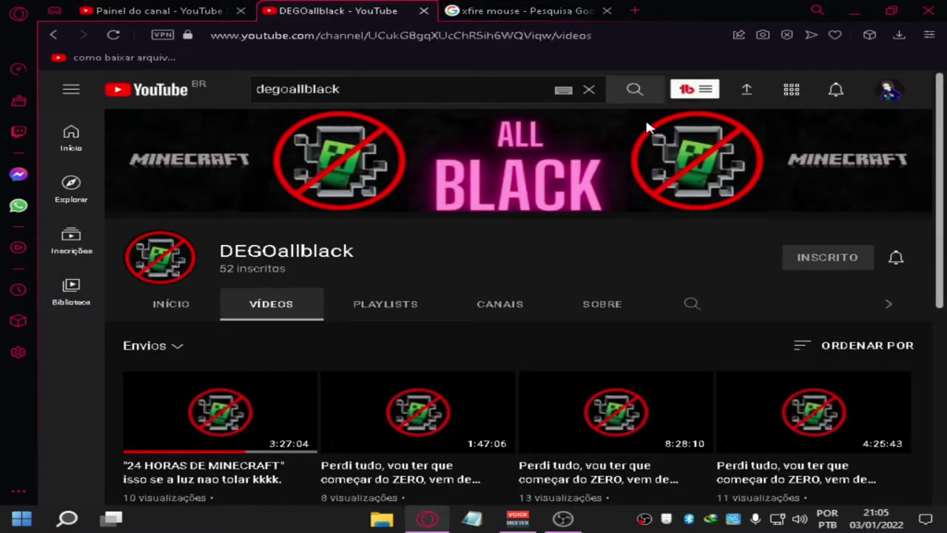
pyautogui.scroll(-1, 645, 223)
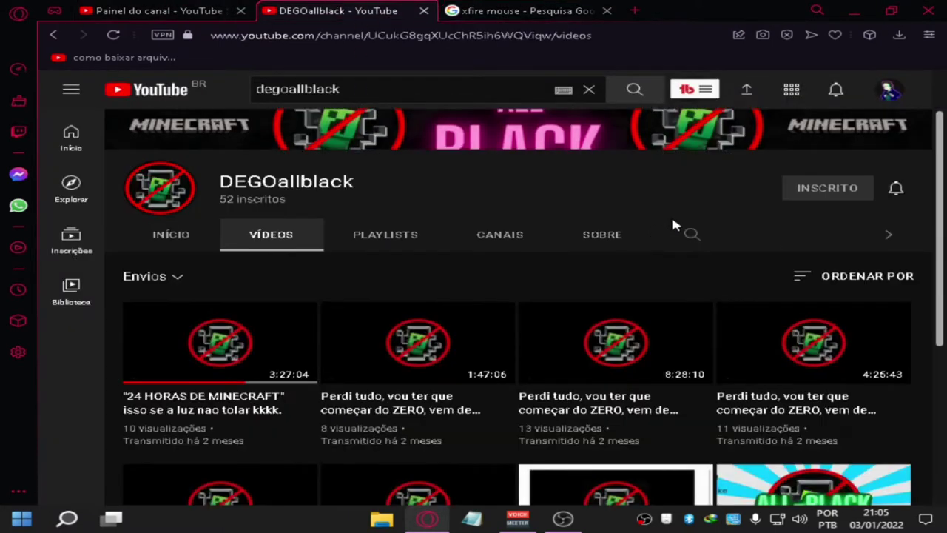
pyautogui.scroll(1, 673, 224)
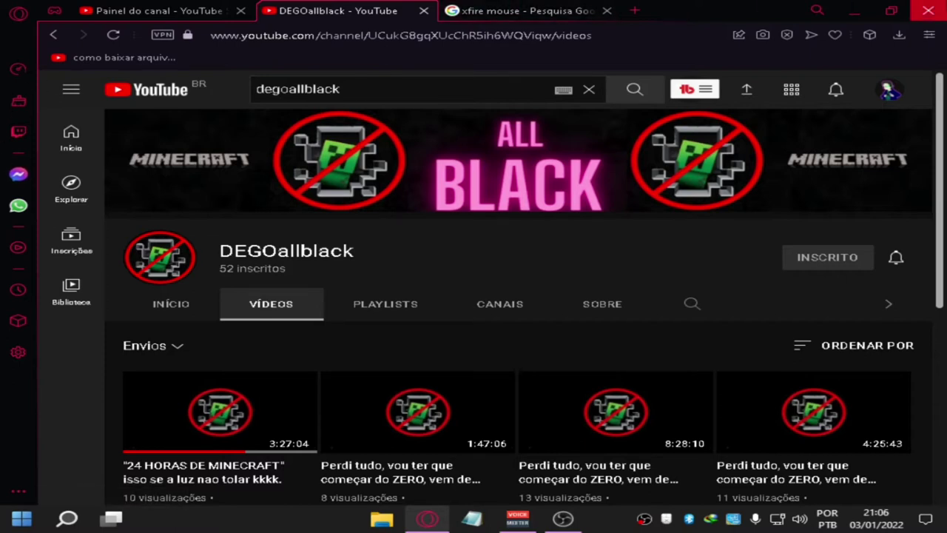
pyautogui.click(930, 8)
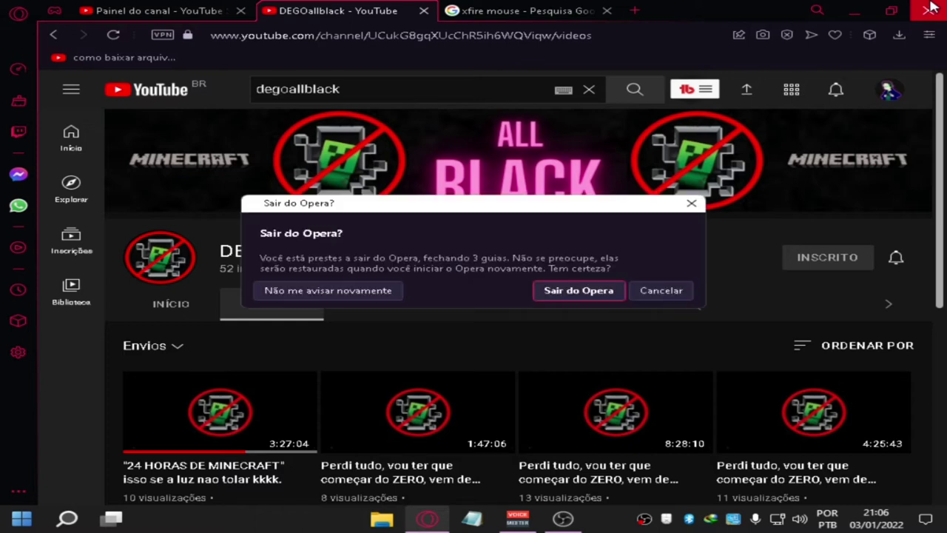
pyautogui.click(593, 292)
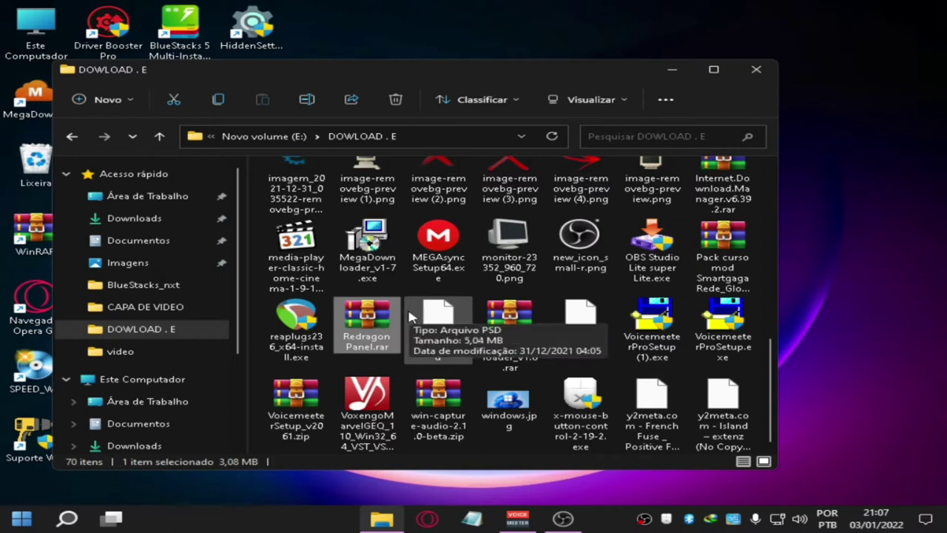
# Create a new folder named "red" in the DOWLOAD . E folder
pyautogui.moveTo(384, 316); pyautogui.dragTo(381, 345)
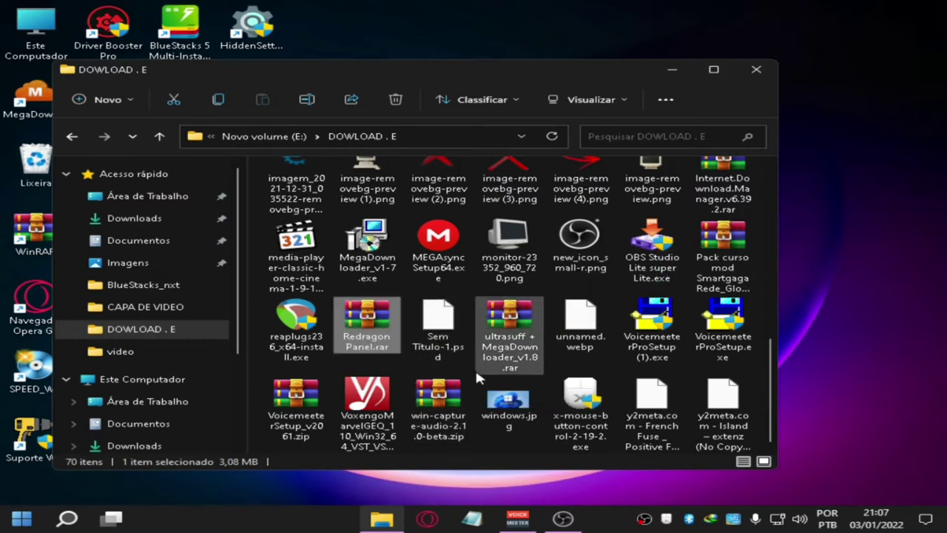
pyautogui.rightClick(474, 282)
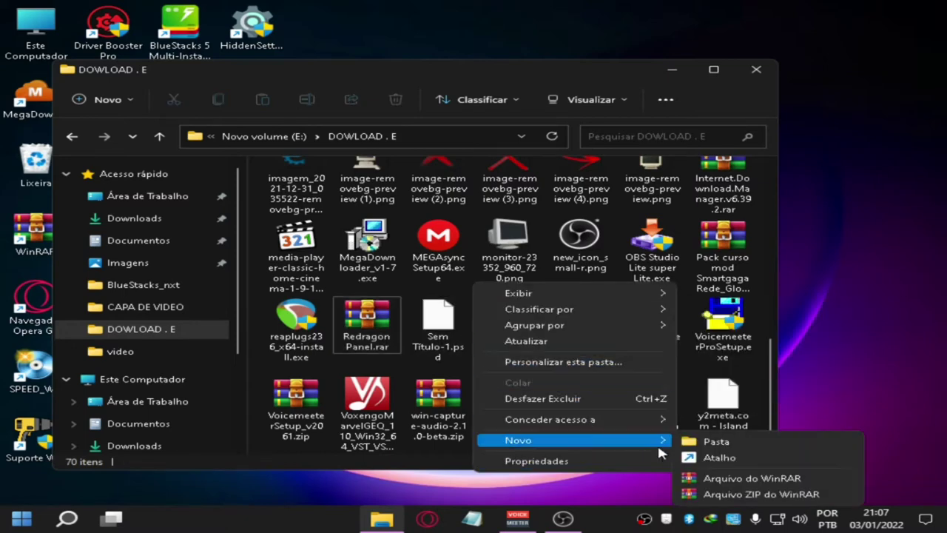
pyautogui.click(679, 441)
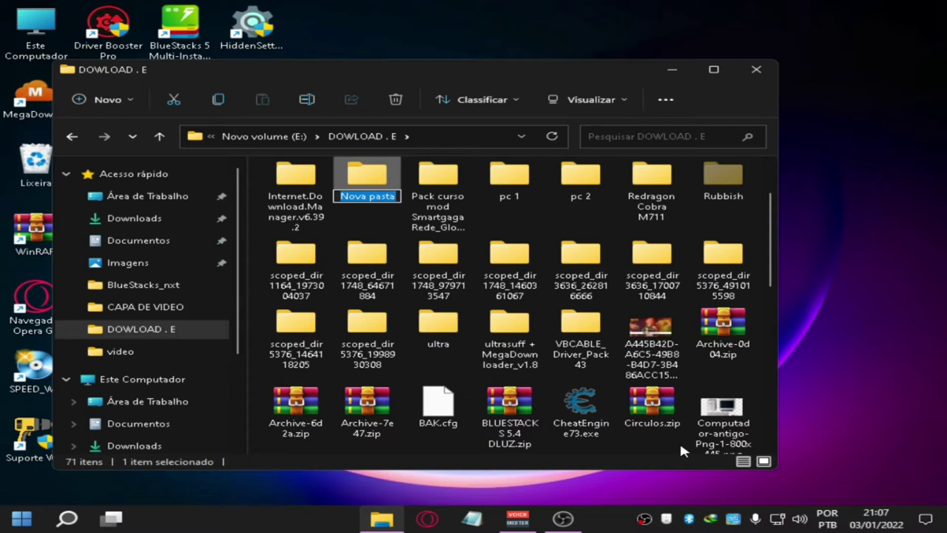
pyautogui.write('red')
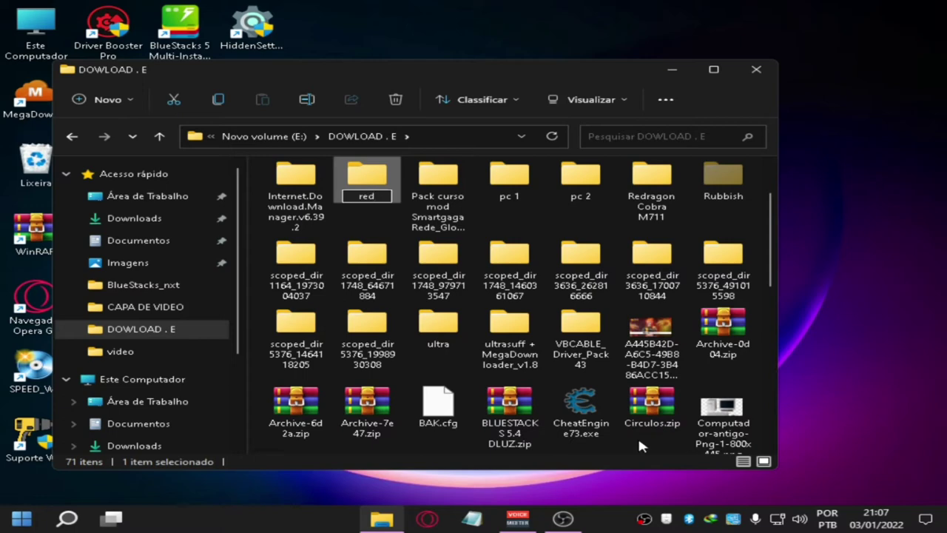
pyautogui.press('Return')
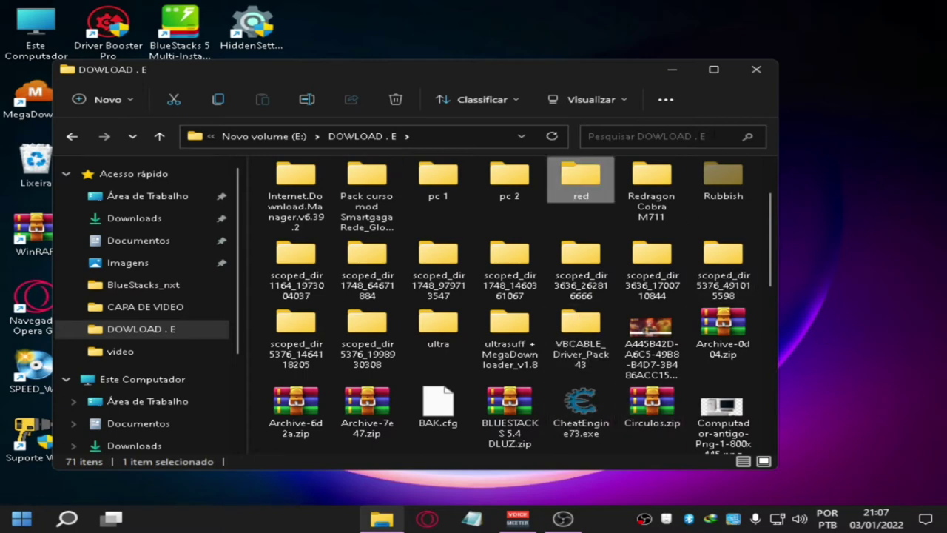
# Delete the existing Redragon Cobra M711 folder from DOWLOAD . E
pyautogui.click(648, 182)
pyautogui.rightClick(649, 185)
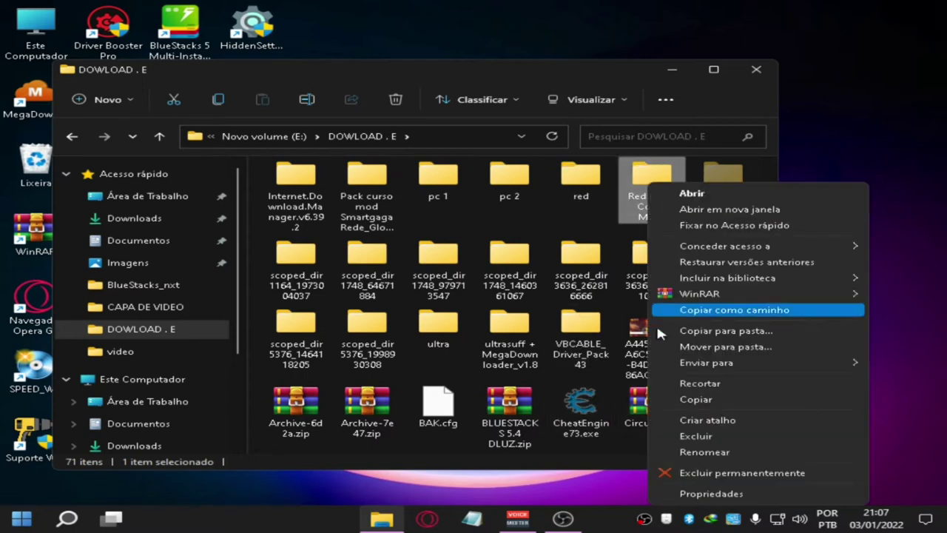
pyautogui.click(705, 450)
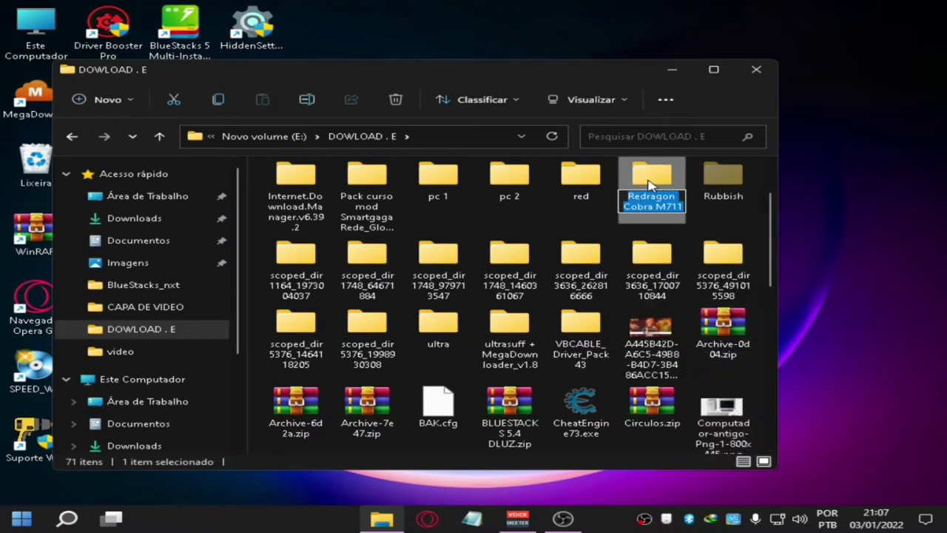
pyautogui.rightClick(649, 186)
pyautogui.click(718, 421)
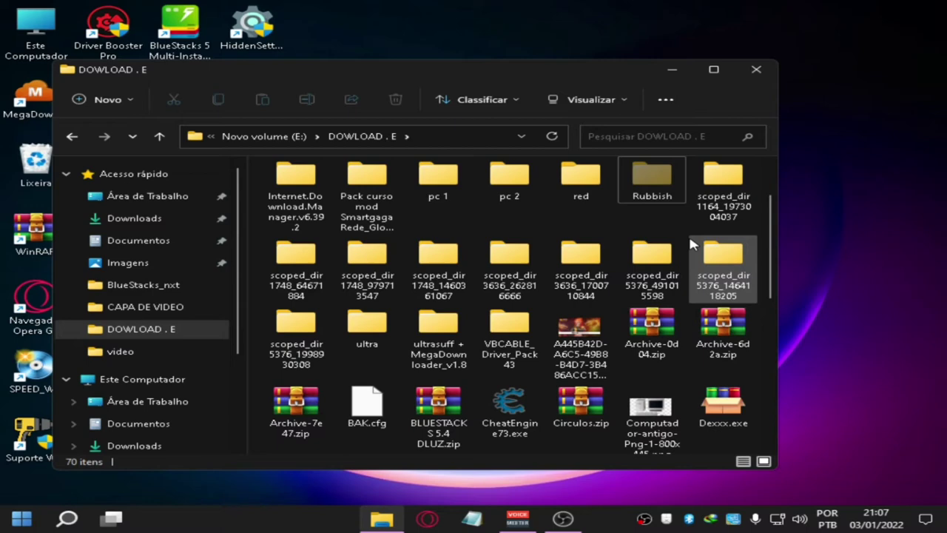
# Move the Redragon Panel.rar archive into the "red" folder
pyautogui.rightClick(629, 202)
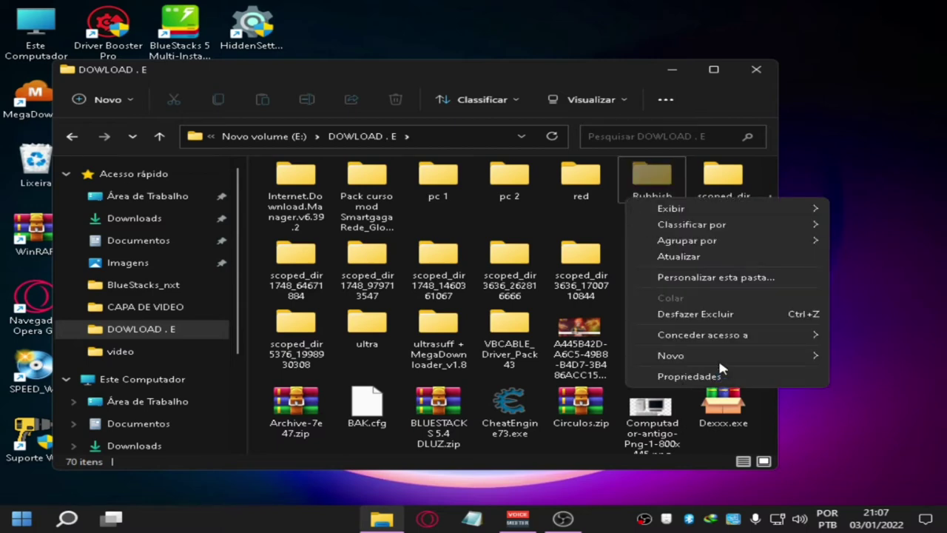
pyautogui.scroll(-1, 436, 441)
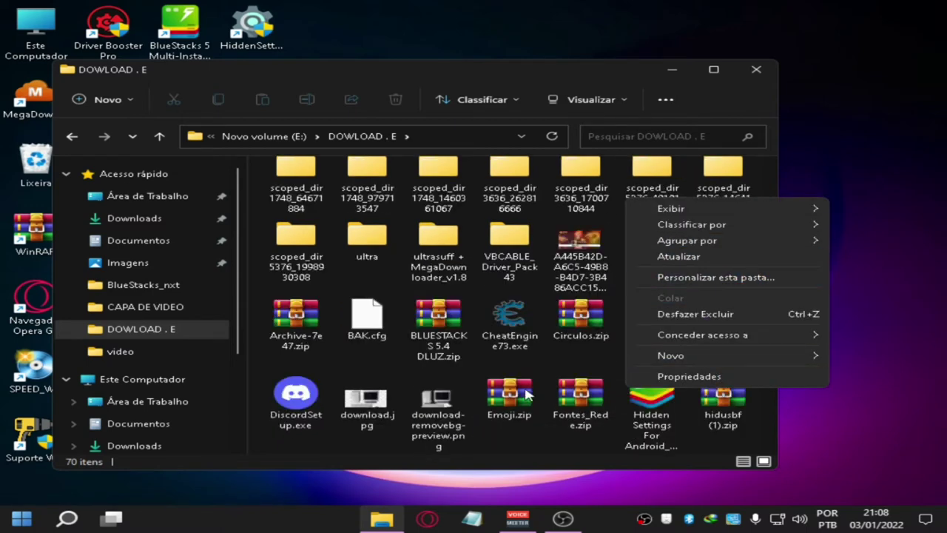
pyautogui.scroll(-4, 527, 396)
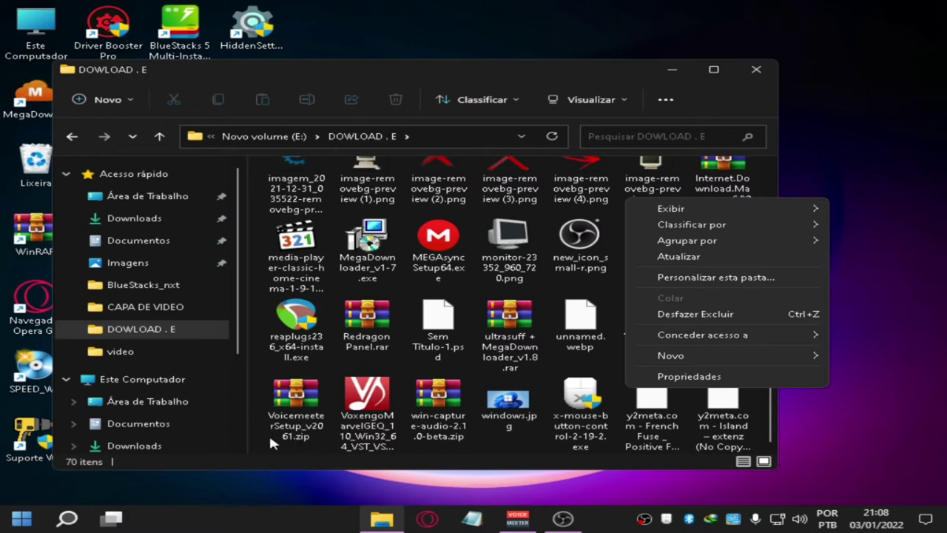
pyautogui.click(267, 383)
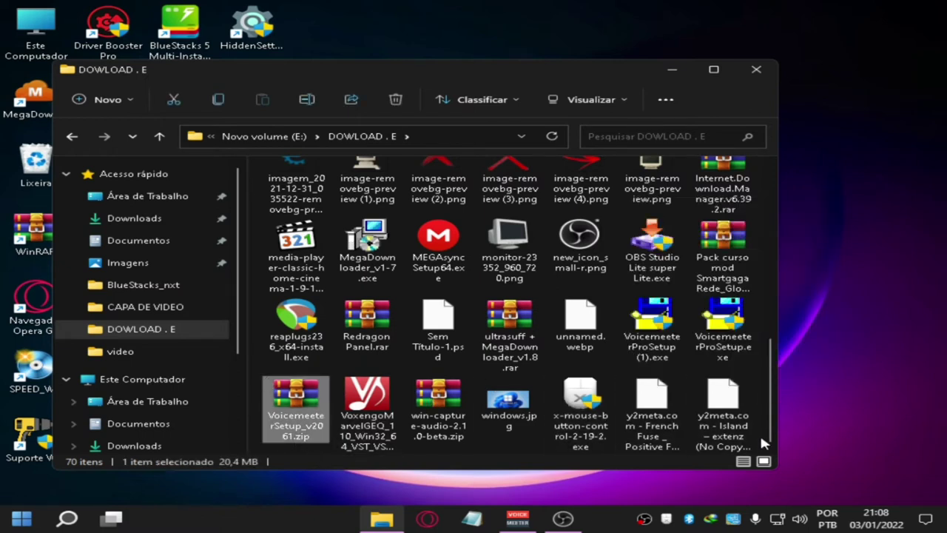
pyautogui.moveTo(391, 340); pyautogui.dragTo(579, 258)
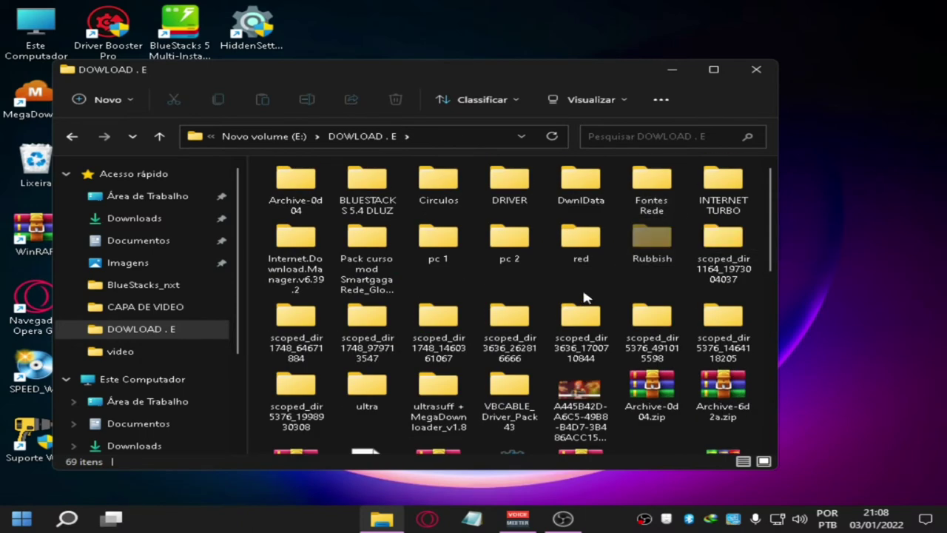
# Open the "red" folder and extract Redragon Panel.rar in place
pyautogui.doubleClick(585, 248)
pyautogui.click(295, 194)
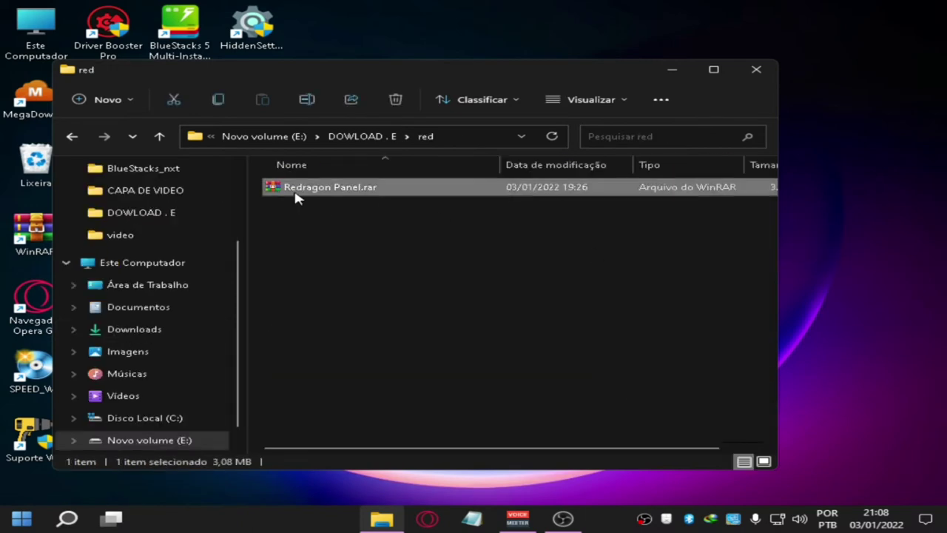
pyautogui.rightClick(295, 194)
pyautogui.moveTo(504, 219)
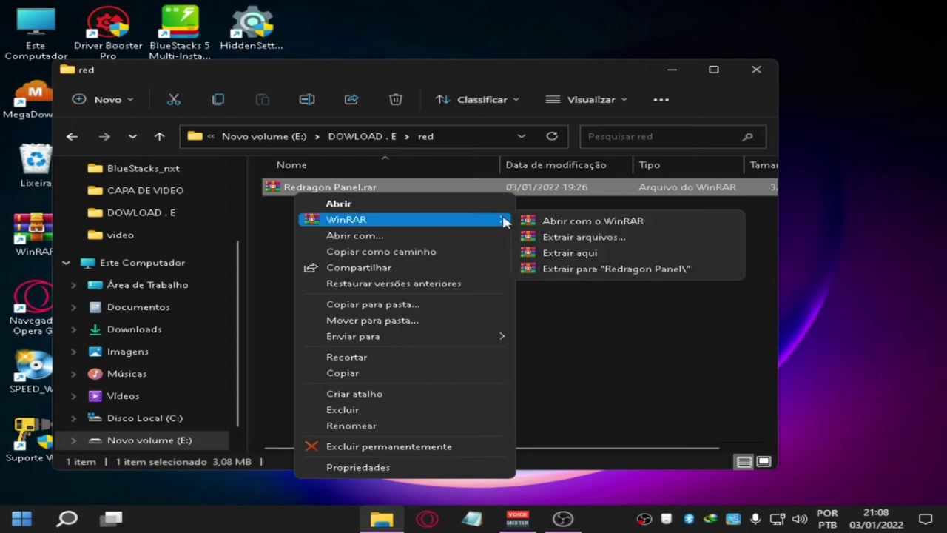
pyautogui.click(578, 254)
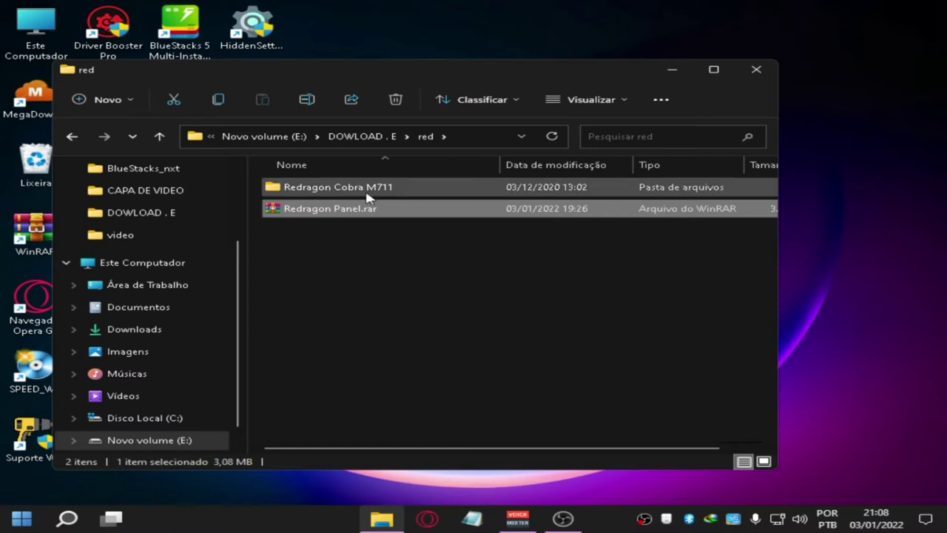
# Run setup.exe from the extracted Redragon Cobra M711 folder as administrator and complete the REDRAGON M711 installation
pyautogui.click(367, 194)
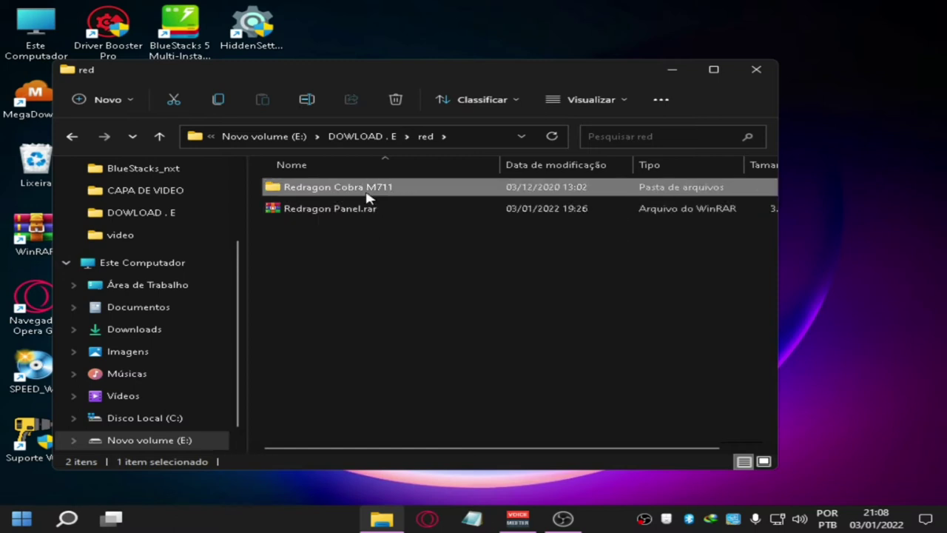
pyautogui.doubleClick(373, 194)
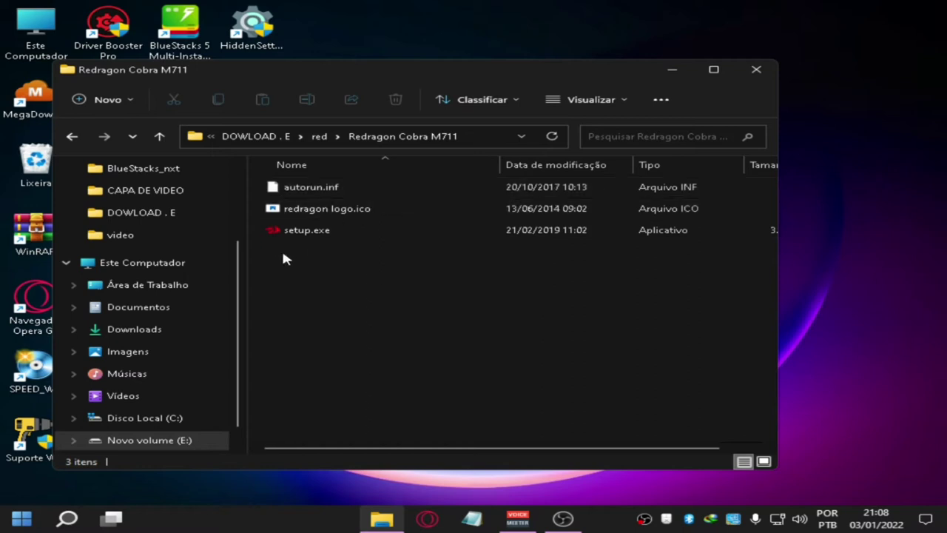
pyautogui.rightClick(313, 234)
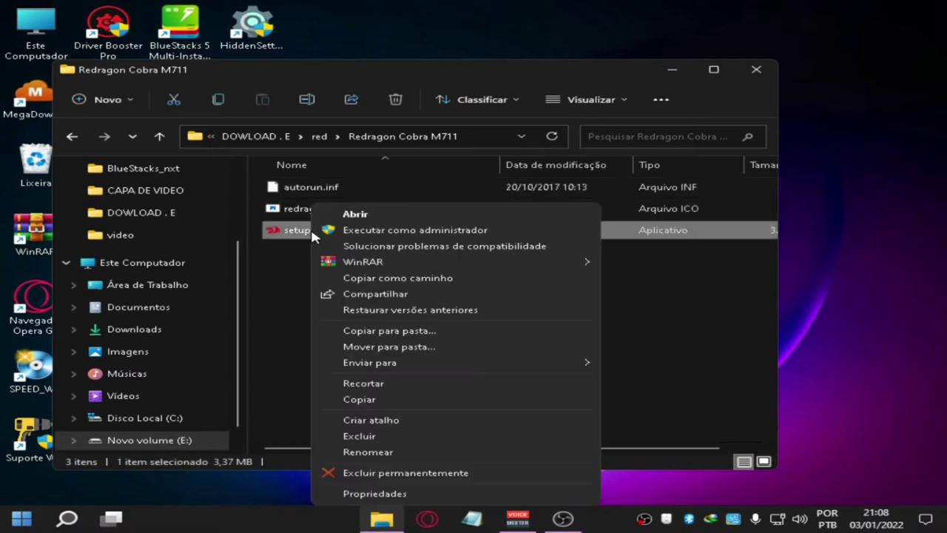
pyautogui.click(389, 232)
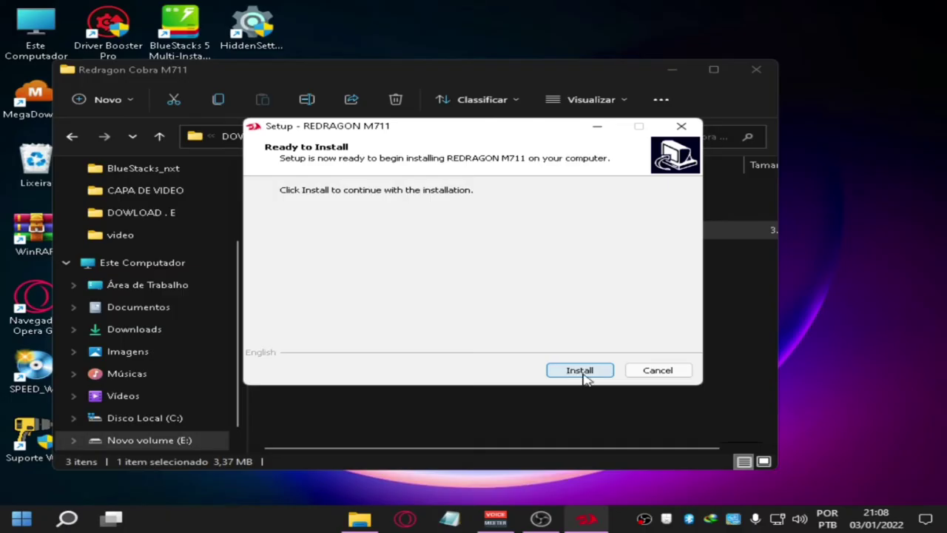
pyautogui.click(579, 370)
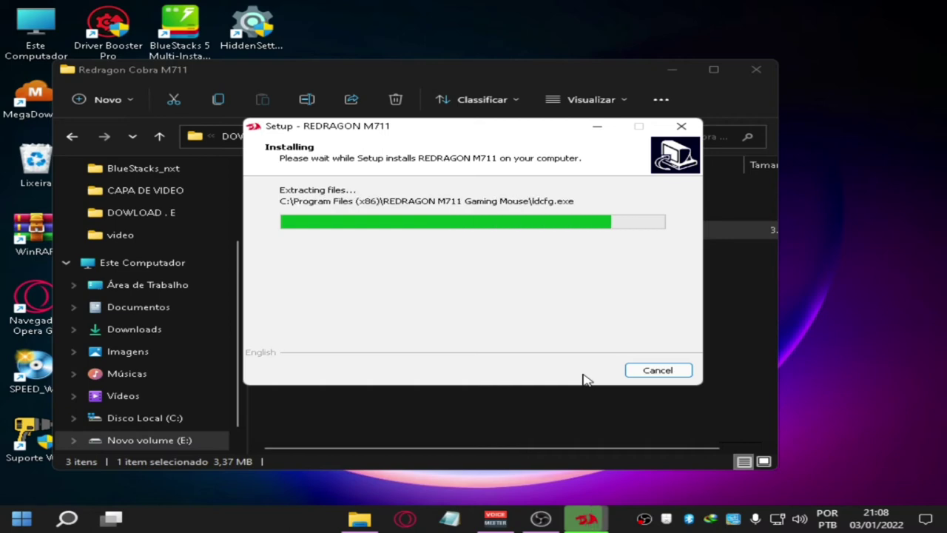
pyautogui.click(584, 376)
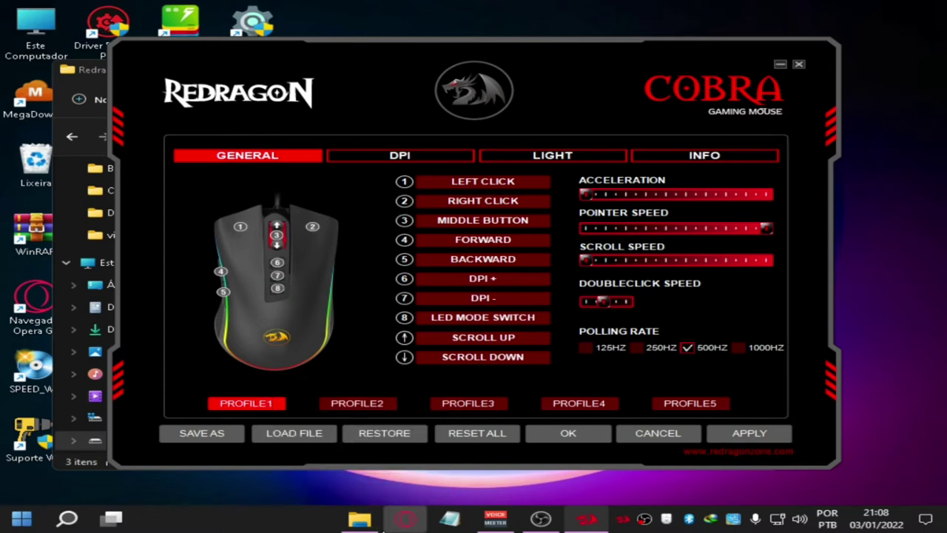
# Go back to DOWLOAD . E in File Explorer, open the DRIVER folder and launch sx64.exe
pyautogui.click(376, 525)
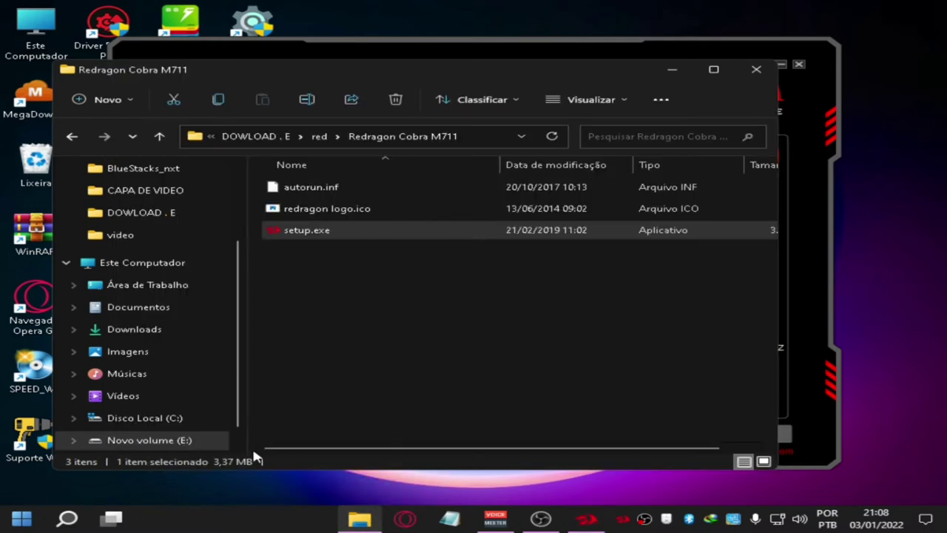
pyautogui.click(169, 214)
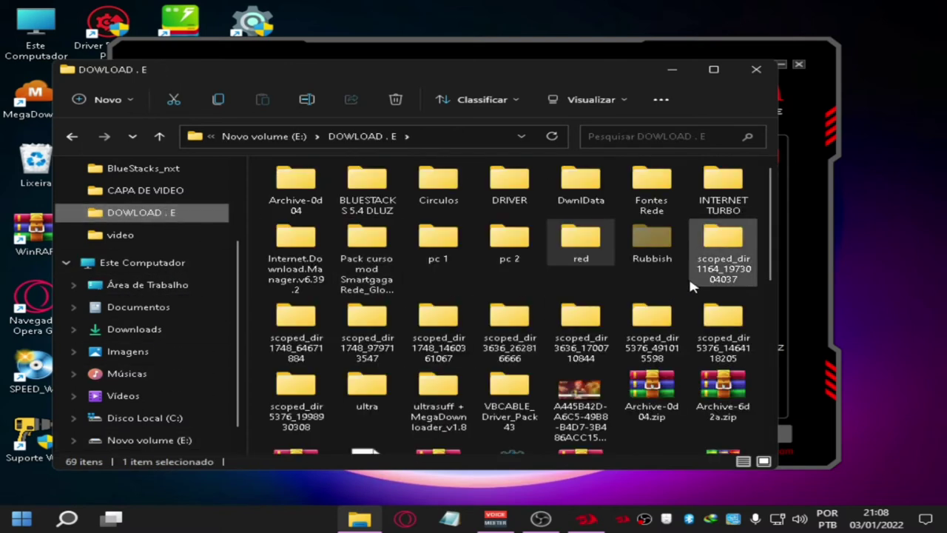
pyautogui.doubleClick(509, 210)
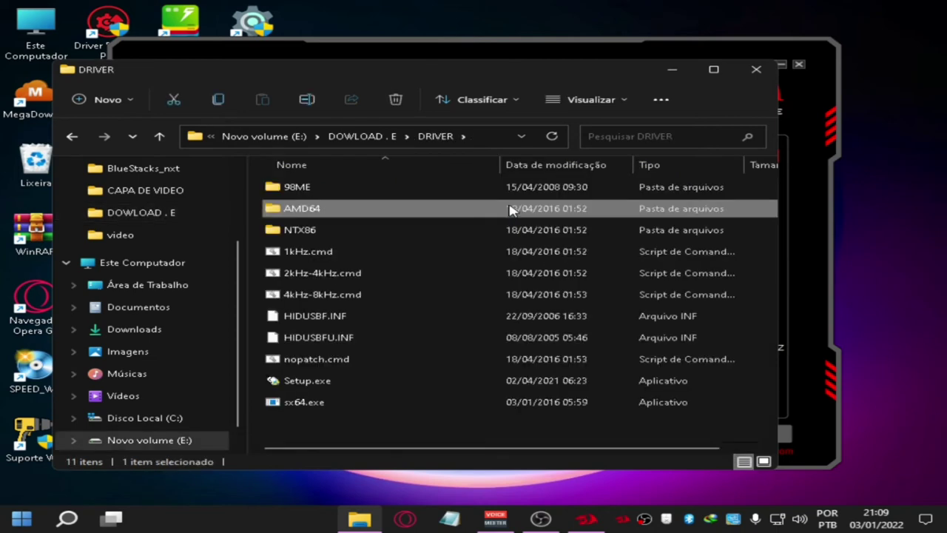
pyautogui.doubleClick(303, 402)
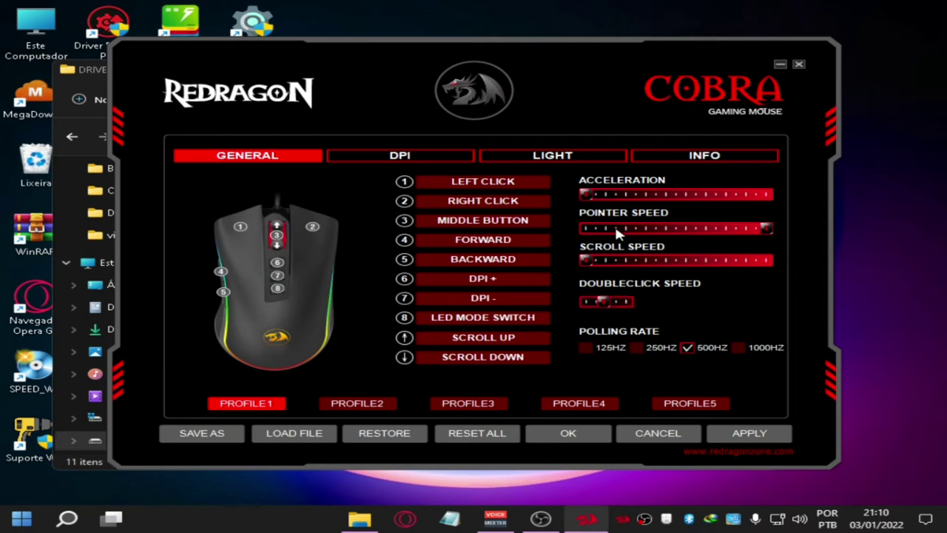
# Set the DPI1 stage of Profile 1 to 800, apply the change and confirm the settings with OK
pyautogui.click(399, 160)
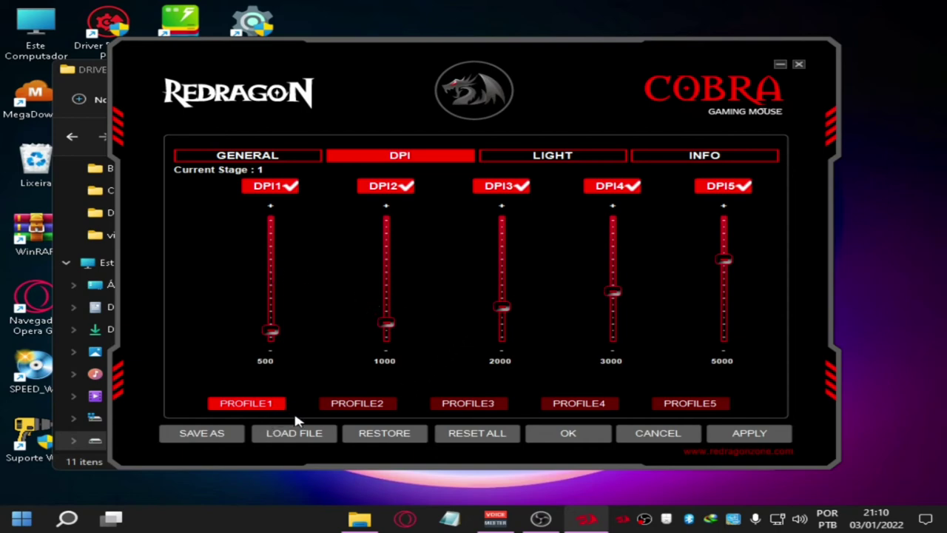
pyautogui.click(272, 324)
pyautogui.moveTo(273, 328); pyautogui.dragTo(273, 332)
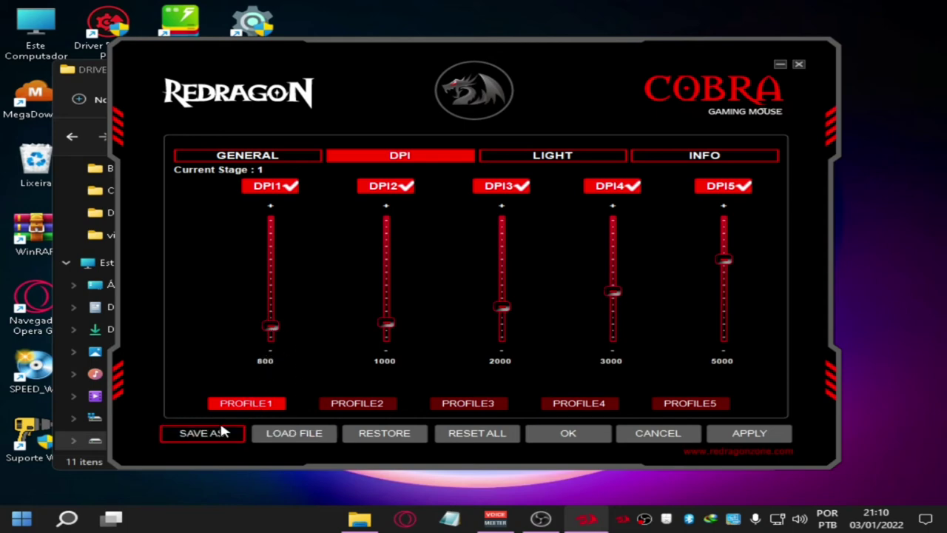
pyautogui.click(755, 435)
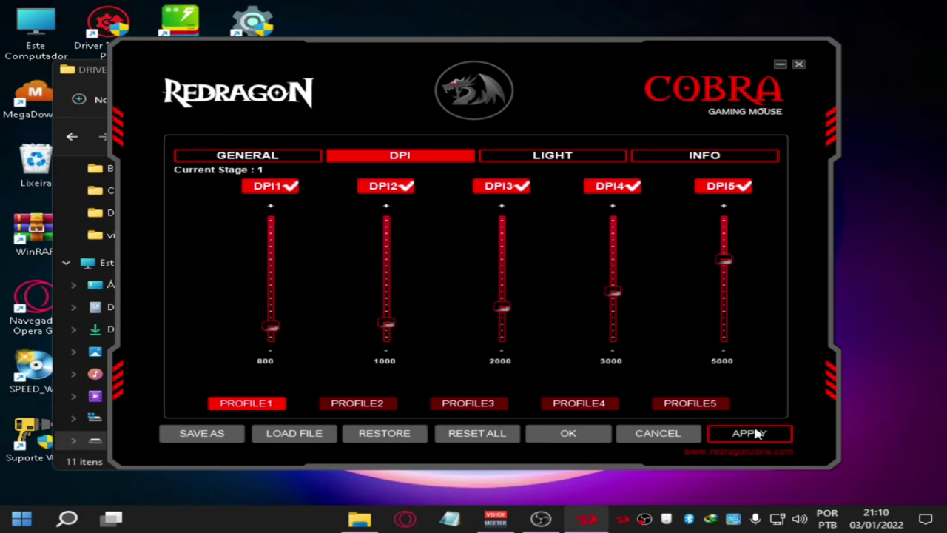
pyautogui.click(536, 434)
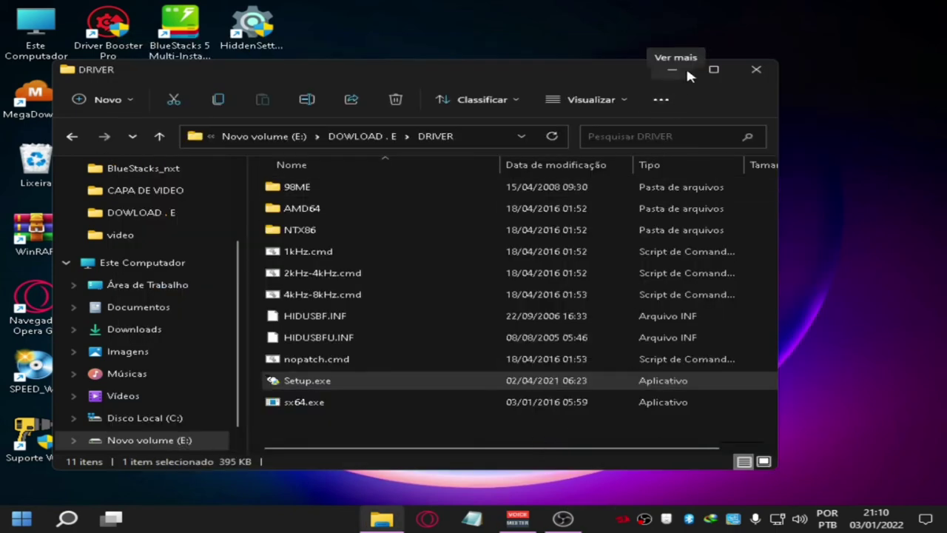
# Reopen the Redragon Cobra mouse software and minimise the File Explorer window to leave the desktop clear behind it
pyautogui.click(621, 520)
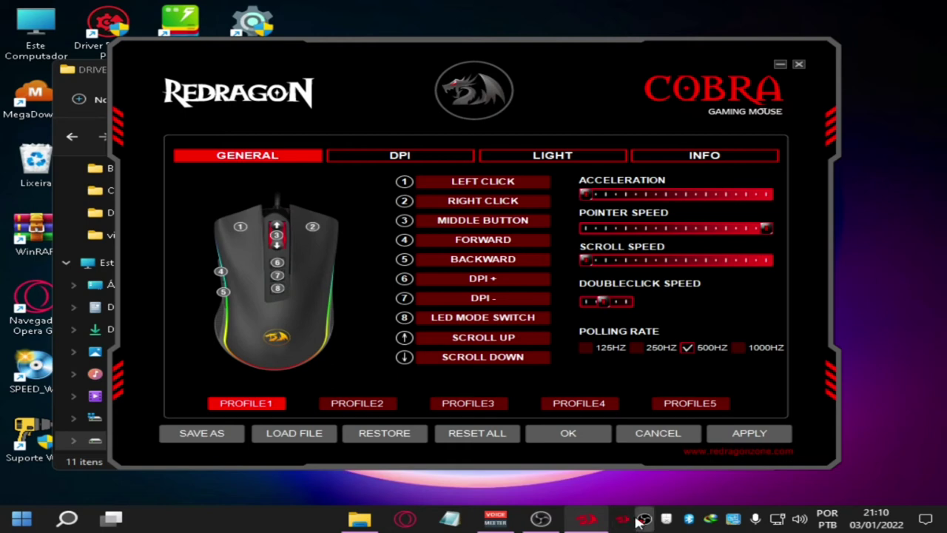
pyautogui.click(782, 65)
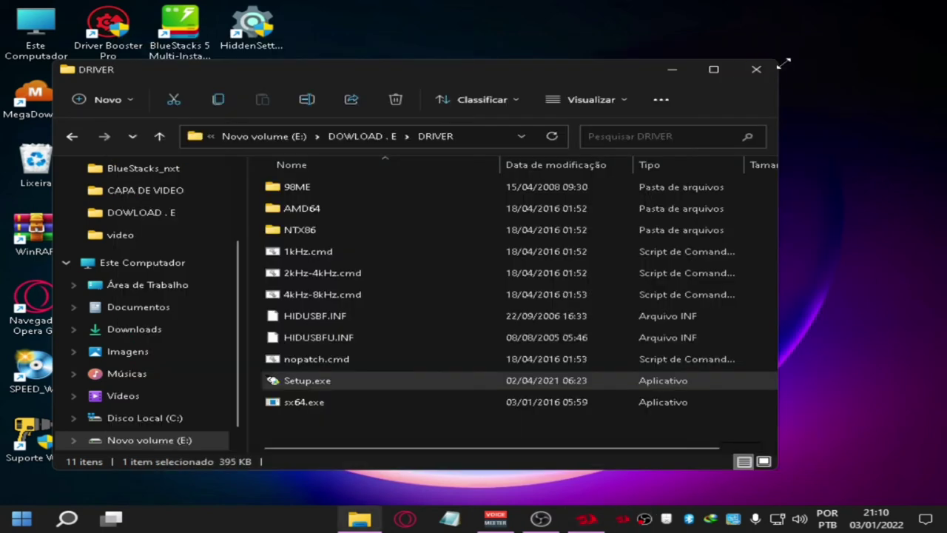
pyautogui.click(682, 70)
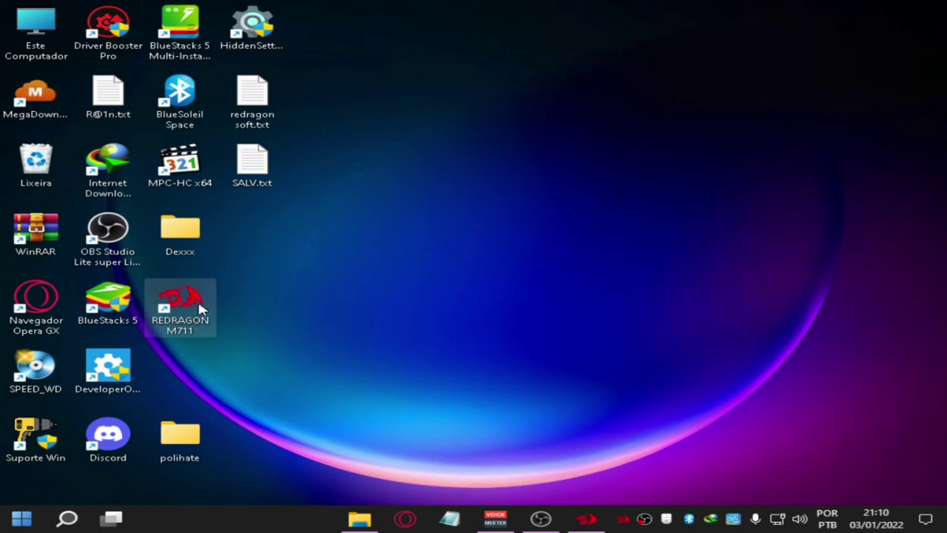
pyautogui.click(541, 518)
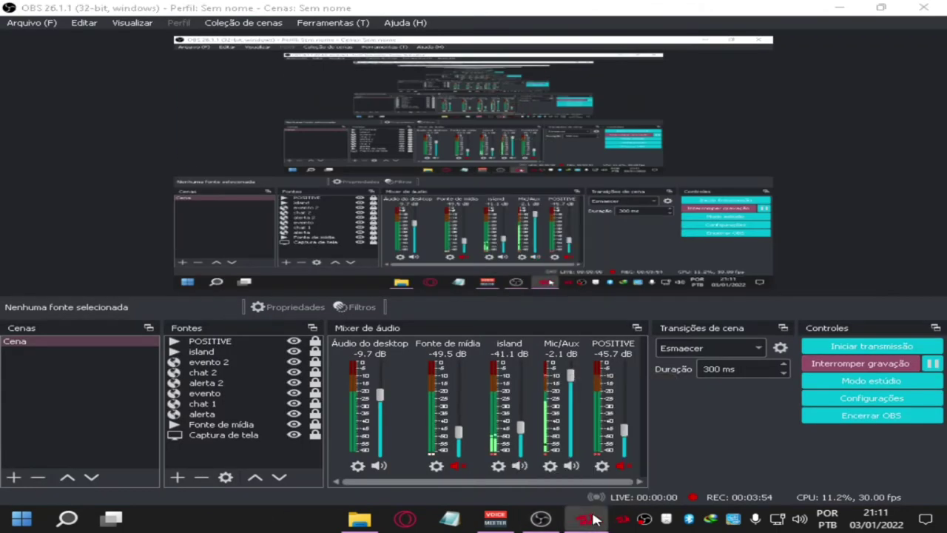
pyautogui.click(834, 8)
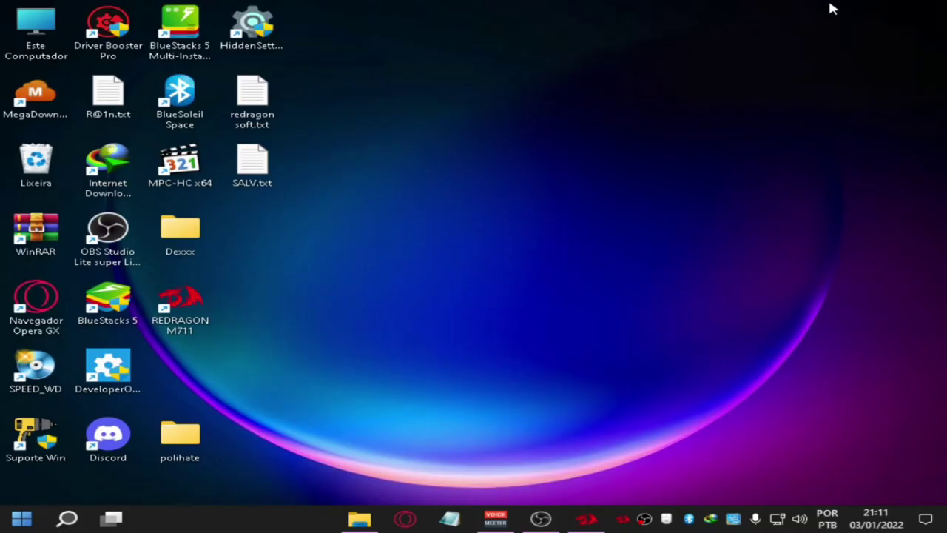
pyautogui.click(587, 518)
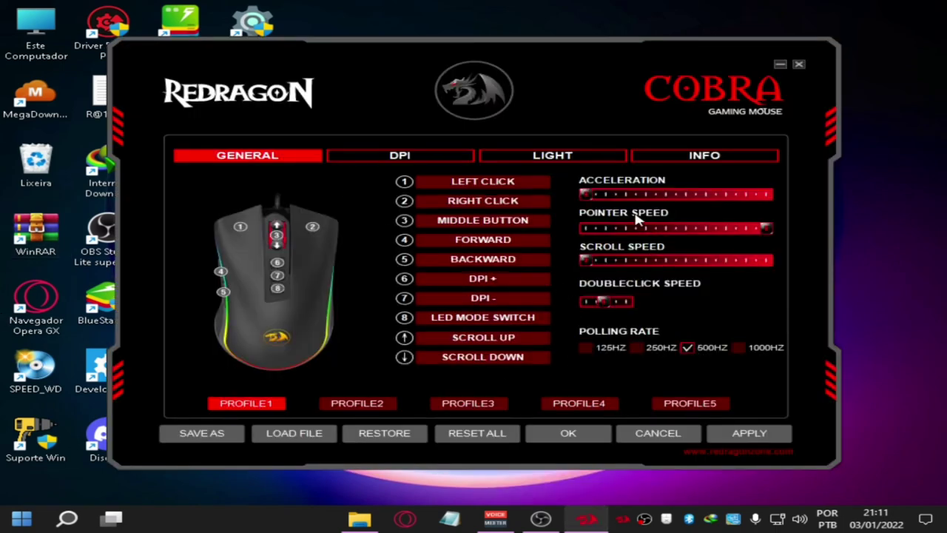
# In the DPI settings, lower the DPI2 stage of Profile 3 and of Profile 2
pyautogui.click(406, 157)
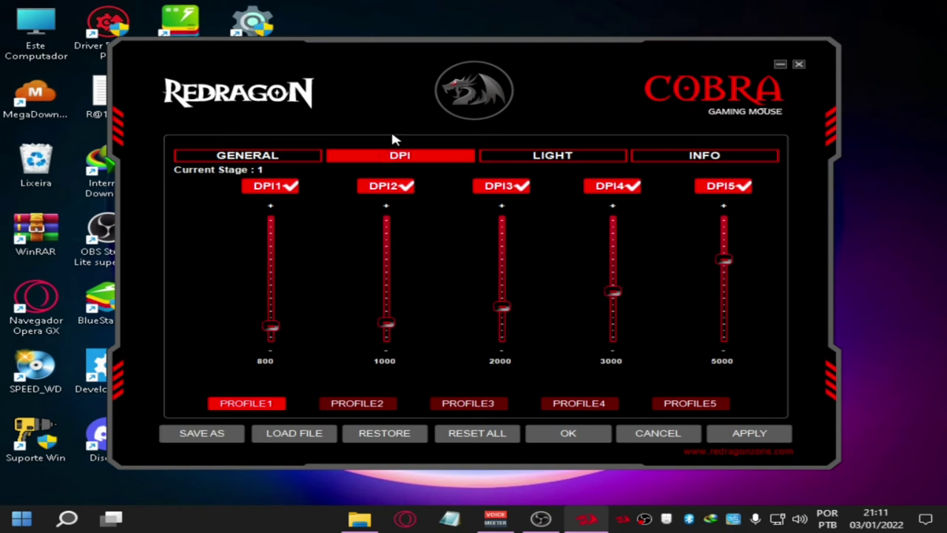
pyautogui.click(358, 403)
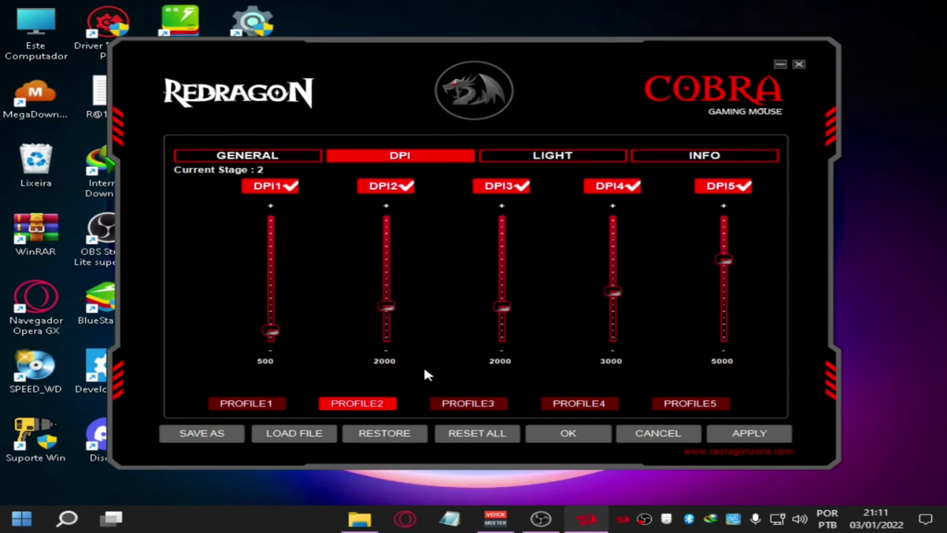
pyautogui.click(462, 403)
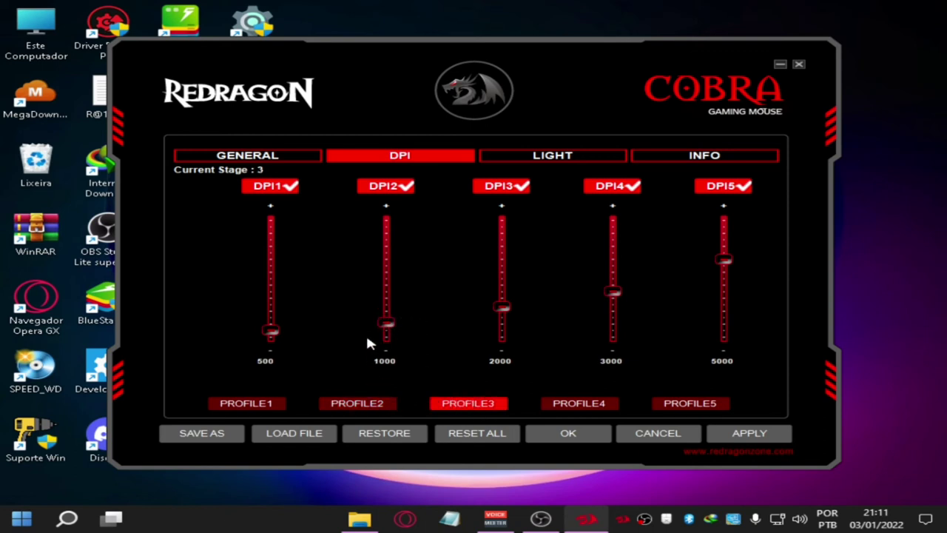
pyautogui.moveTo(386, 322)
pyautogui.mouseDown()
pyautogui.moveTo(390, 313)
pyautogui.moveTo(401, 328)
pyautogui.moveTo(378, 328)
pyautogui.mouseUp()
pyautogui.moveTo(387, 328); pyautogui.dragTo(384, 334)
pyautogui.click(382, 404)
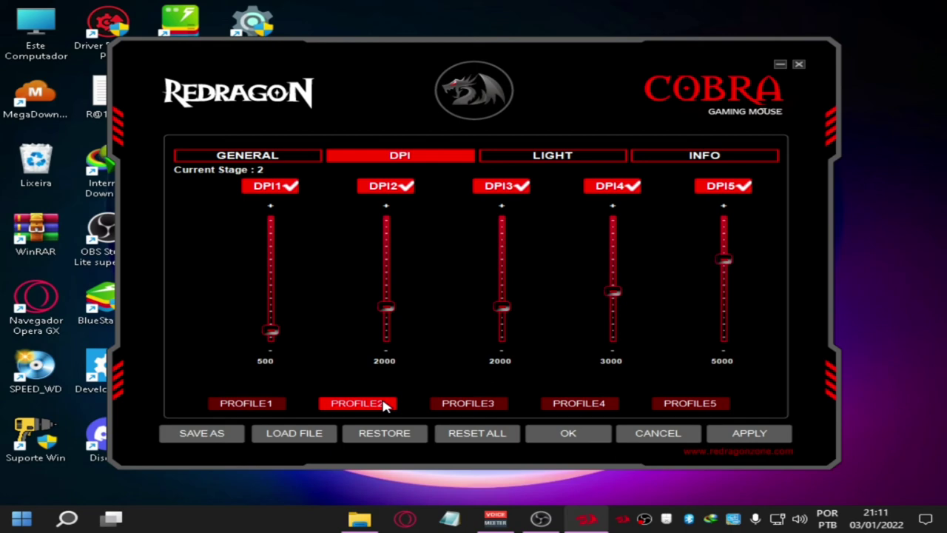
pyautogui.moveTo(394, 312); pyautogui.dragTo(390, 333)
# Look through Profile 2's general and lighting settings and the software information, and close the mouse software window
pyautogui.click(244, 158)
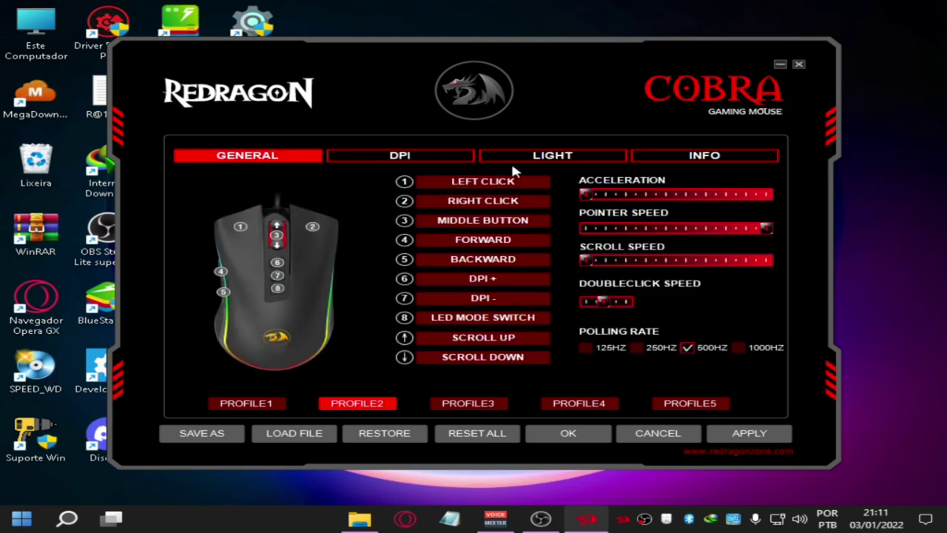
pyautogui.click(577, 155)
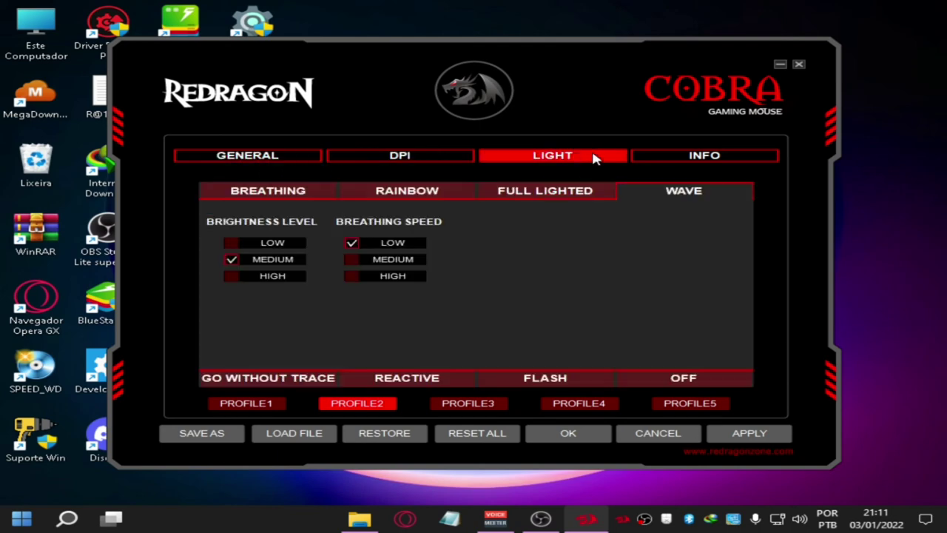
pyautogui.click(708, 158)
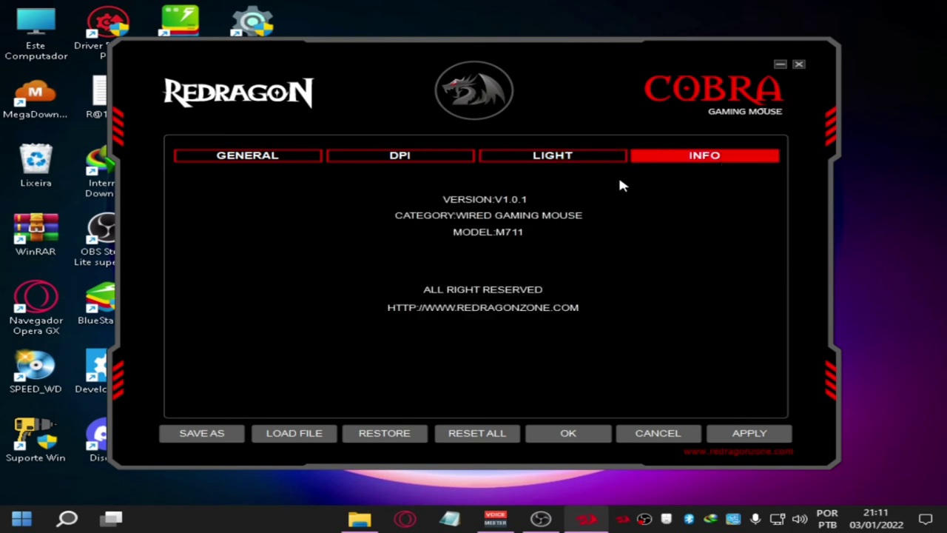
pyautogui.click(799, 65)
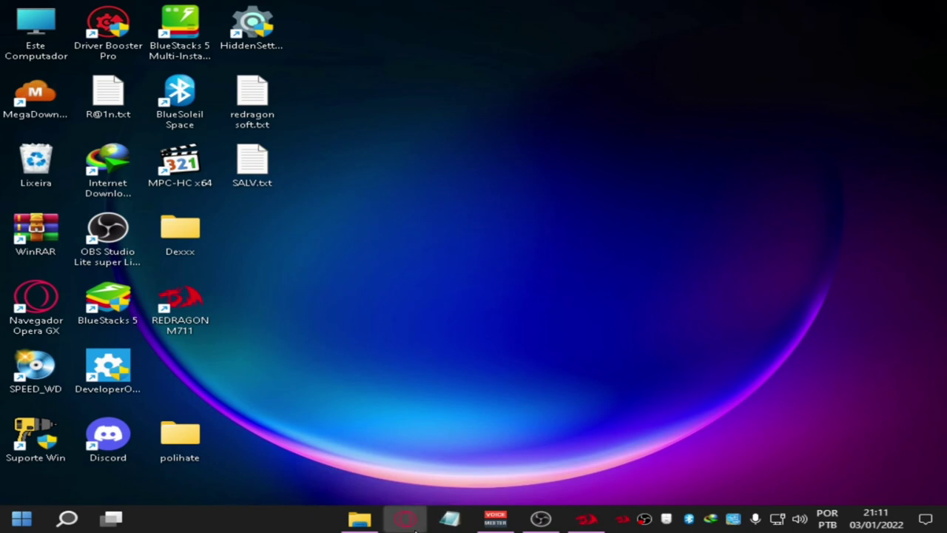
# Switch to Opera GX and open the signed-in account's own YouTube channel page
pyautogui.click(419, 525)
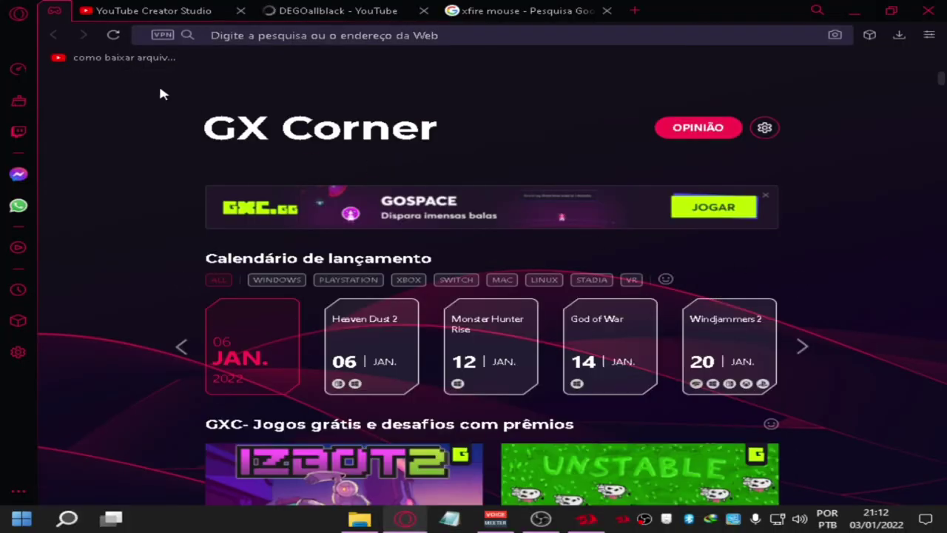
pyautogui.click(185, 11)
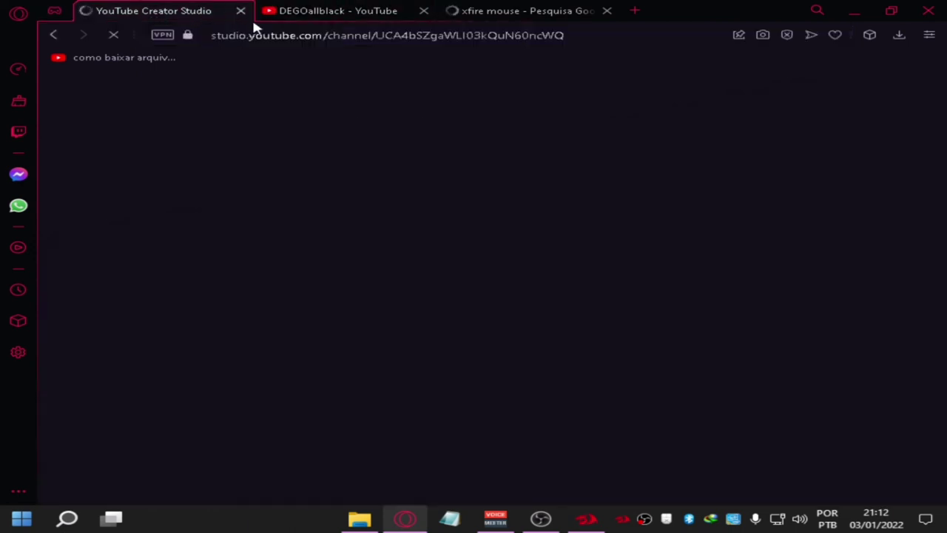
pyautogui.click(419, 13)
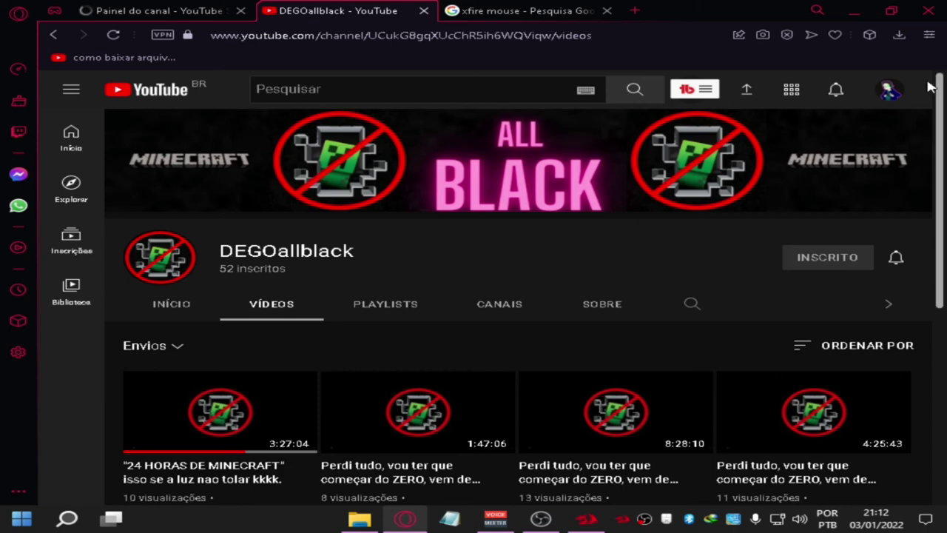
pyautogui.click(891, 90)
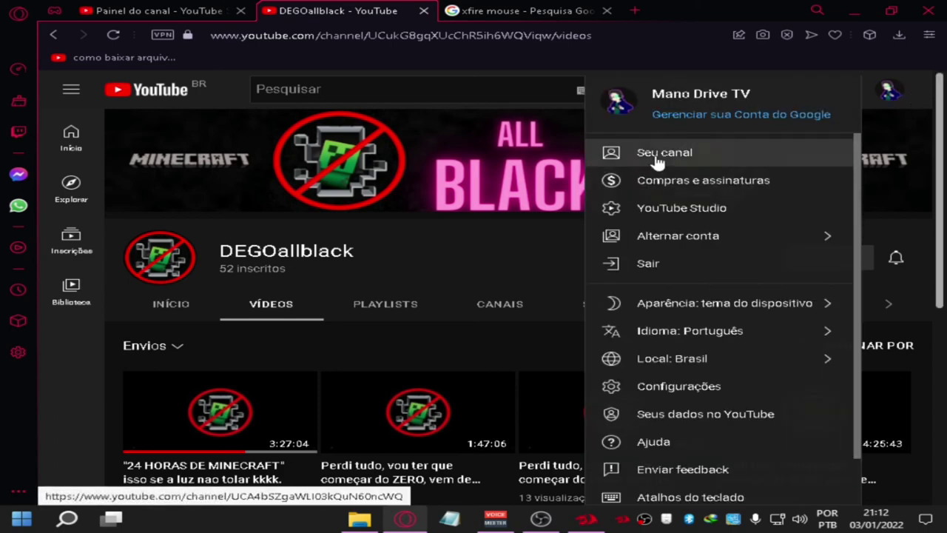
pyautogui.click(659, 157)
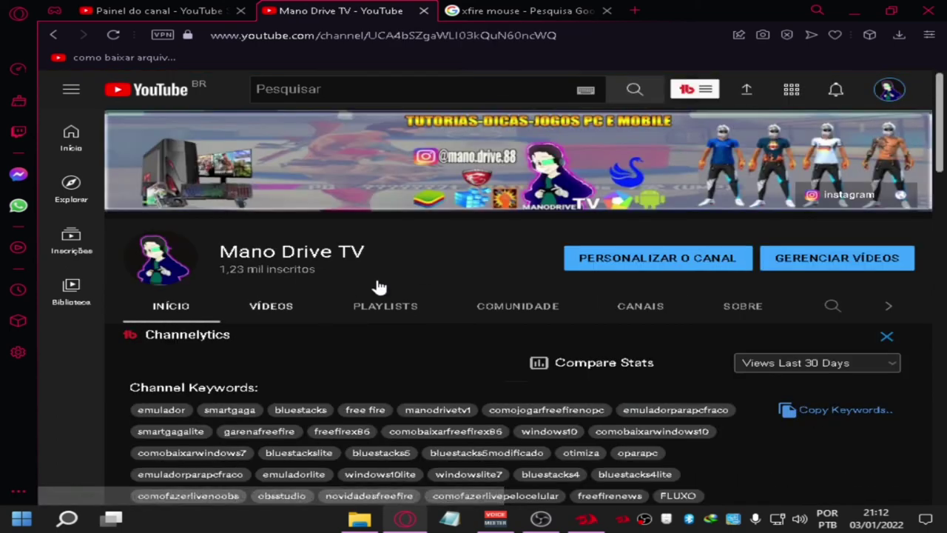
# Find the XITADO GAMER OFC channel featured on the channel's home page and open it
pyautogui.scroll(-7, 399, 297)
pyautogui.scroll(-9, 405, 333)
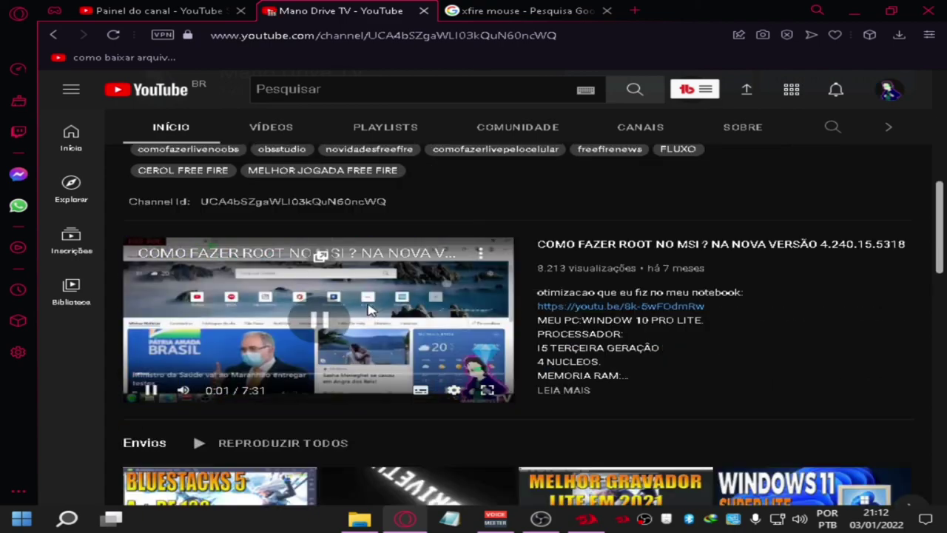
pyautogui.scroll(-7, 370, 311)
pyautogui.scroll(2, 389, 313)
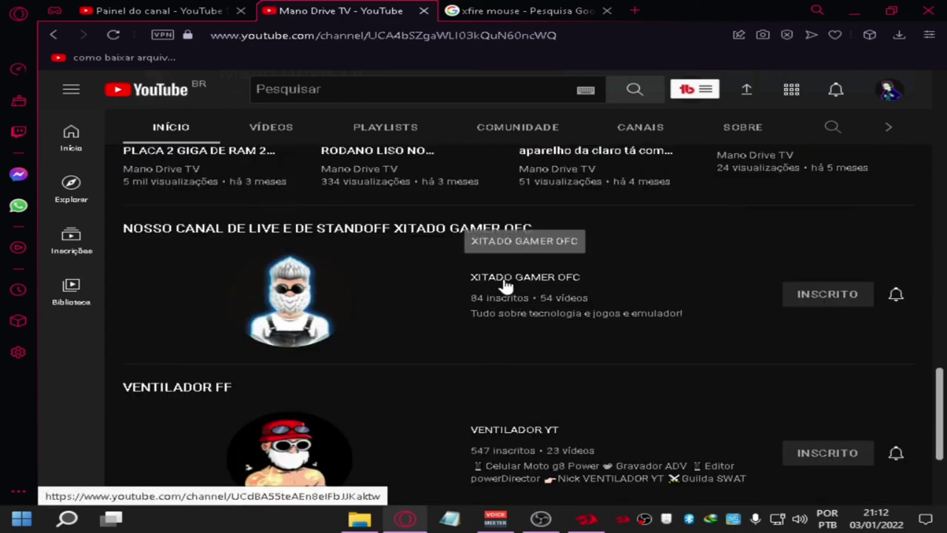
pyautogui.click(504, 285)
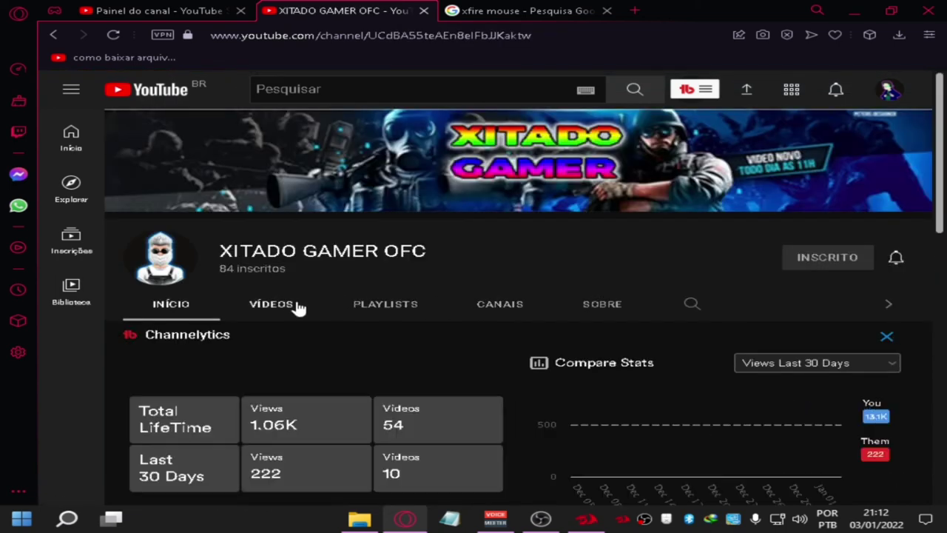
# Open the "FELIZ 2022!FREE FIRE AO VIVO" live stream from the channel's videos and look over its live chat
pyautogui.click(237, 302)
pyautogui.scroll(-3, 311, 318)
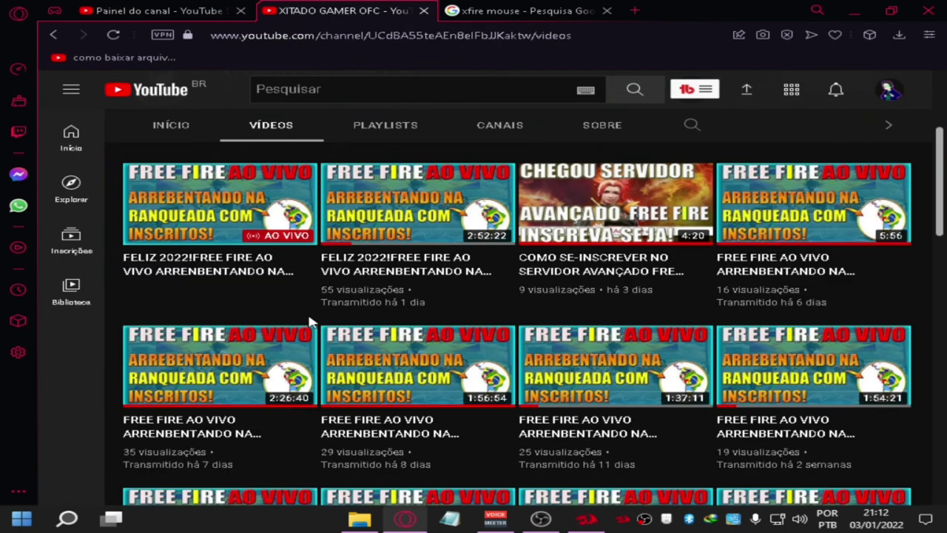
pyautogui.click(202, 223)
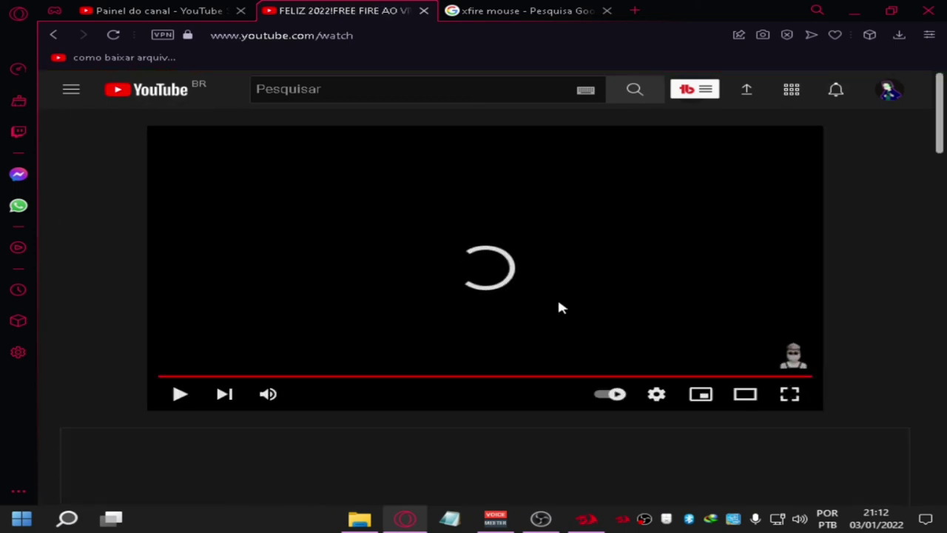
pyautogui.scroll(-5, 712, 289)
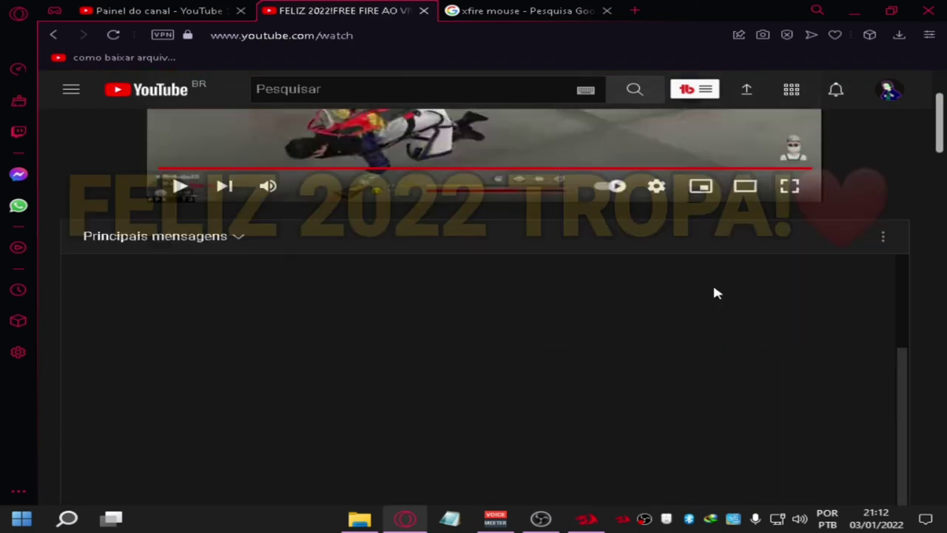
pyautogui.scroll(3, 787, 255)
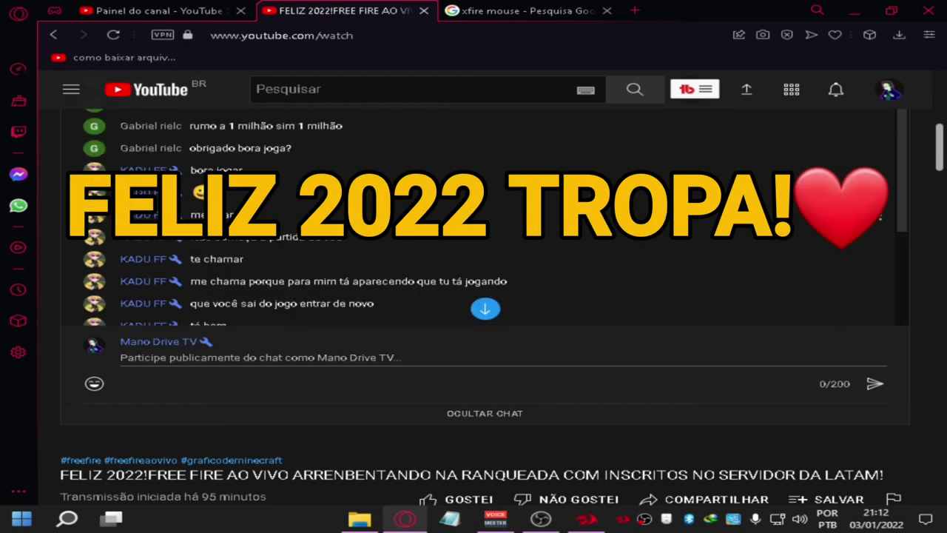
pyautogui.scroll(4, 927, 95)
# Exit Opera and confirm closing all of its open tabs
pyautogui.click(928, 10)
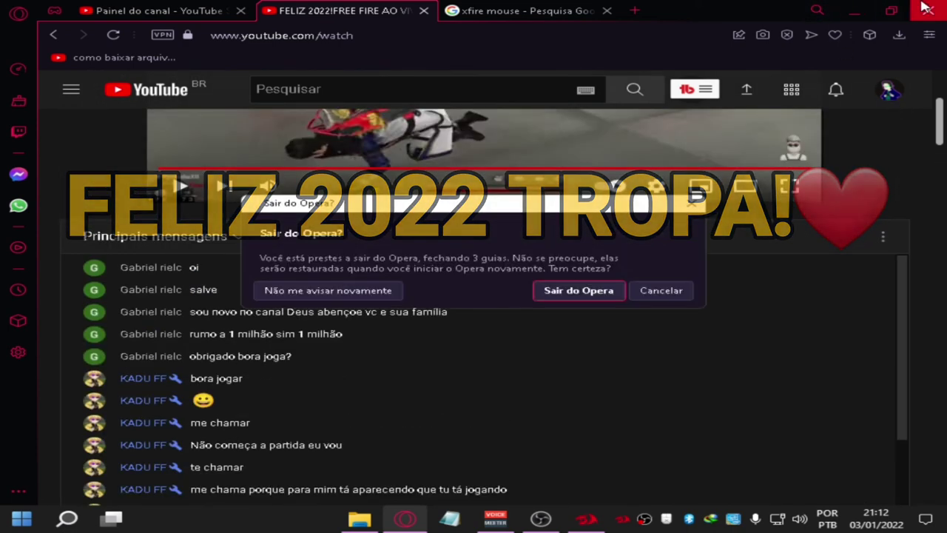
pyautogui.click(579, 291)
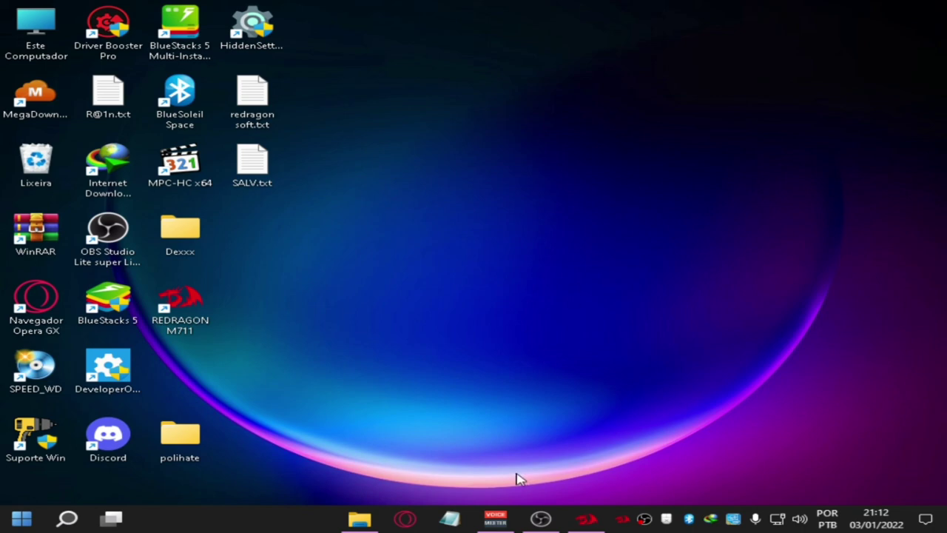
pyautogui.moveTo(541, 518)
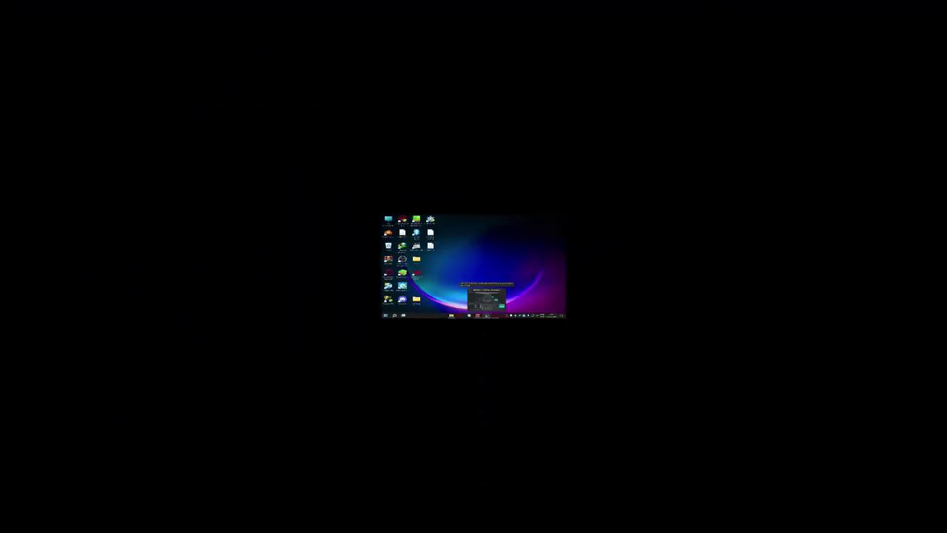